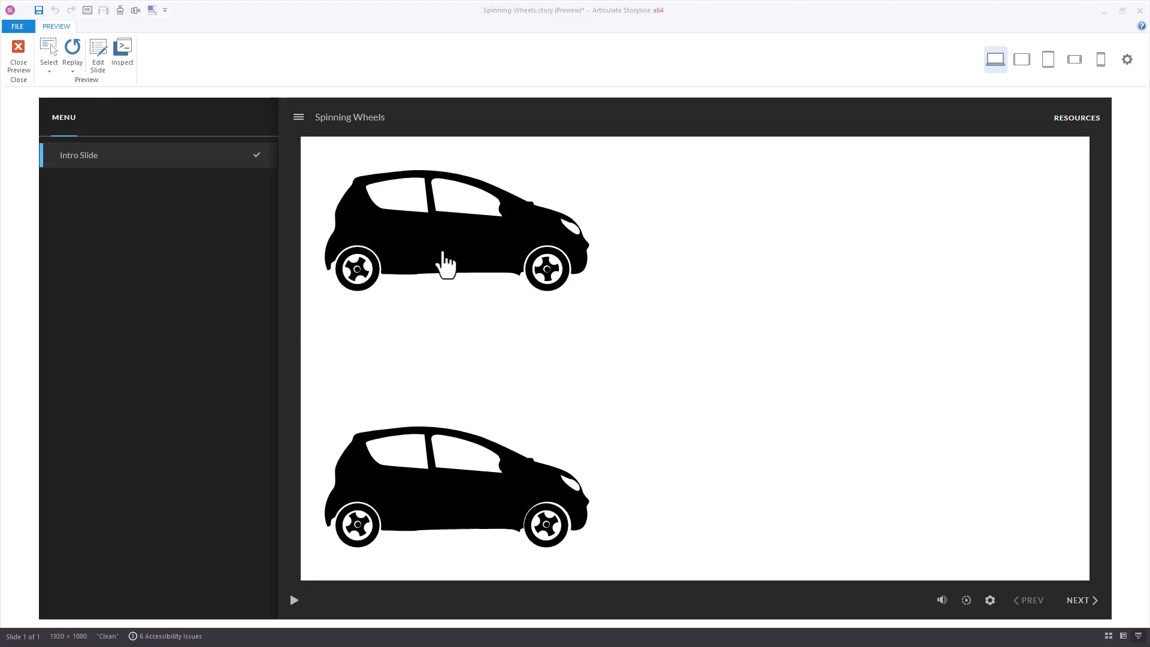
Test the top and bottom cars' movement in the slide preview and close the preview.
left_click(444, 263)
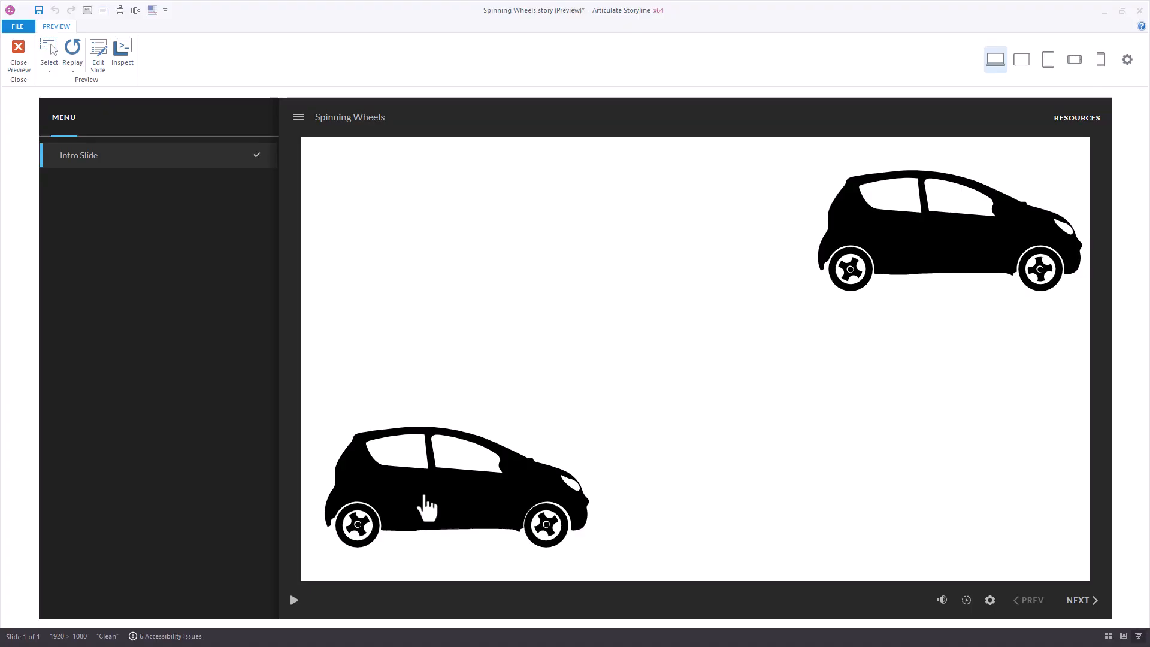
left_click(427, 508)
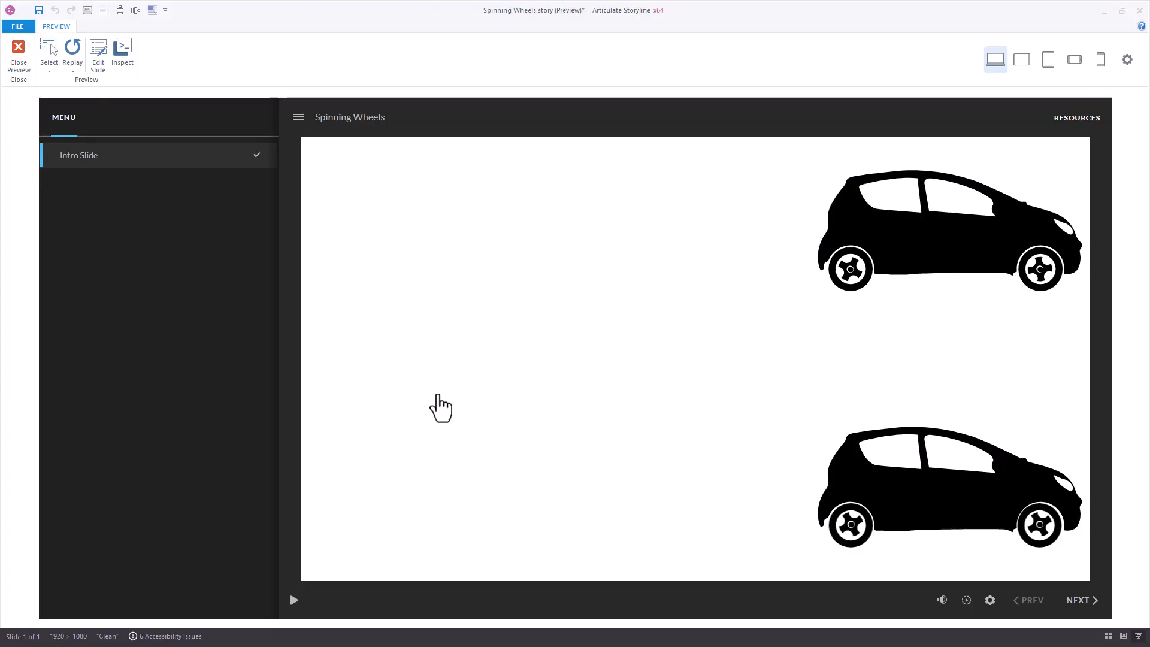
left_click(18, 60)
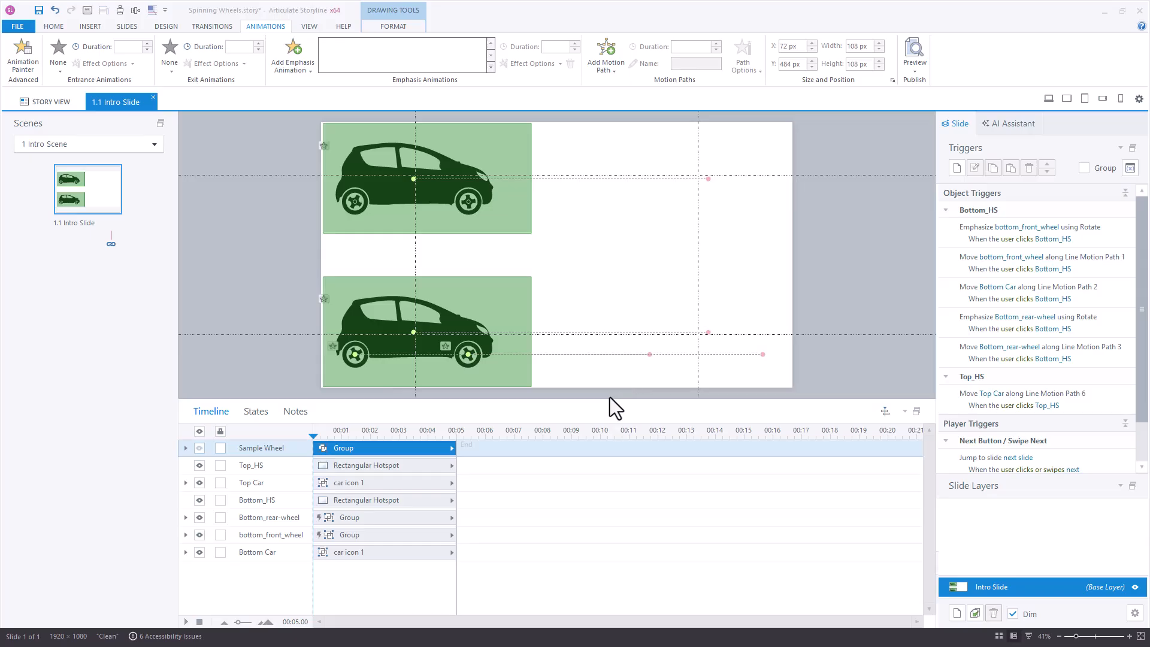
Enlarge the slide editing area and examine the triggers attached to the top and bottom car hotspots.
left_click_drag(608, 399, 615, 501)
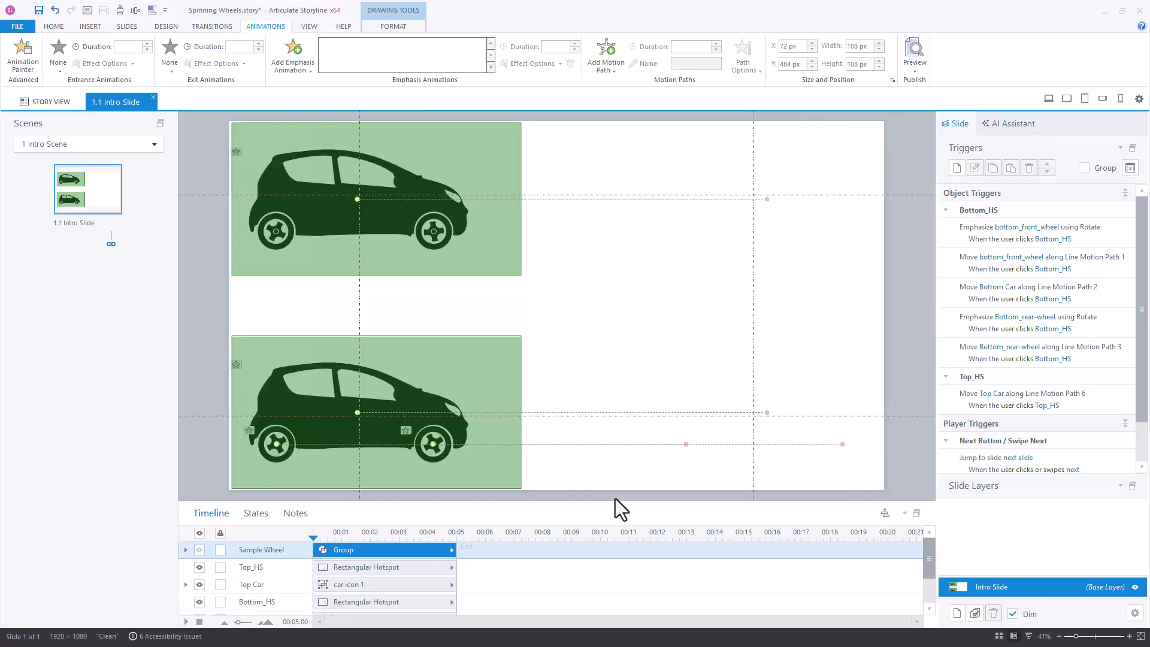
left_click(467, 251)
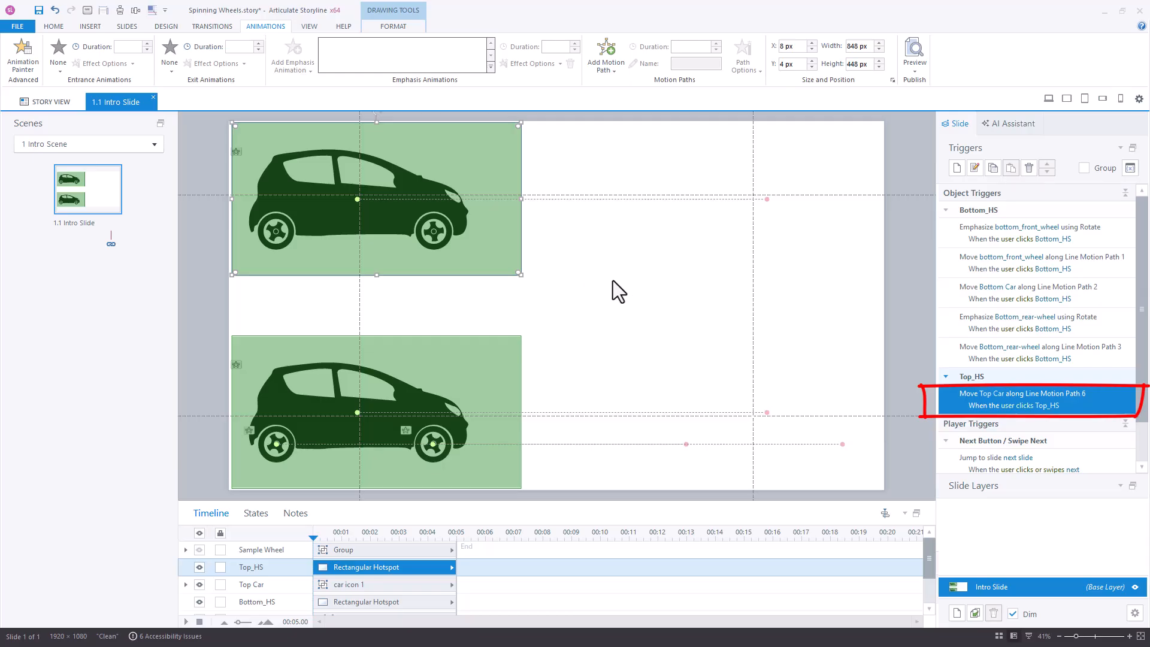
left_click(497, 364)
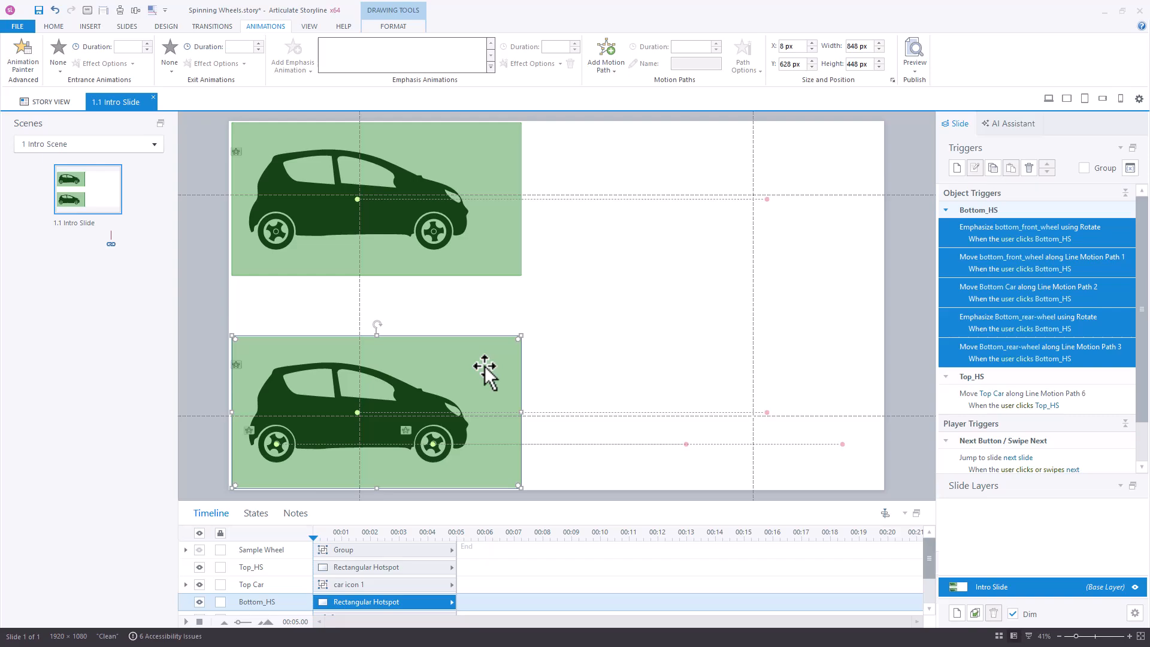
left_click(452, 306)
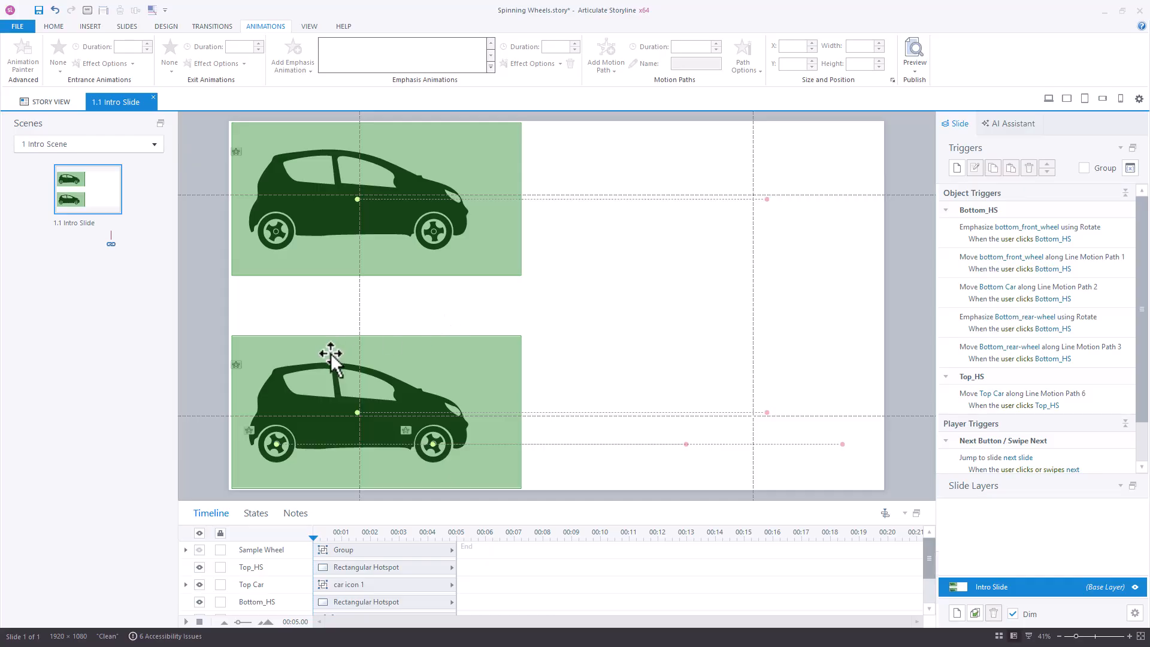
Show the hidden Sample Wheel and add a line motion path to it with its direction set to Right.
left_click(199, 550)
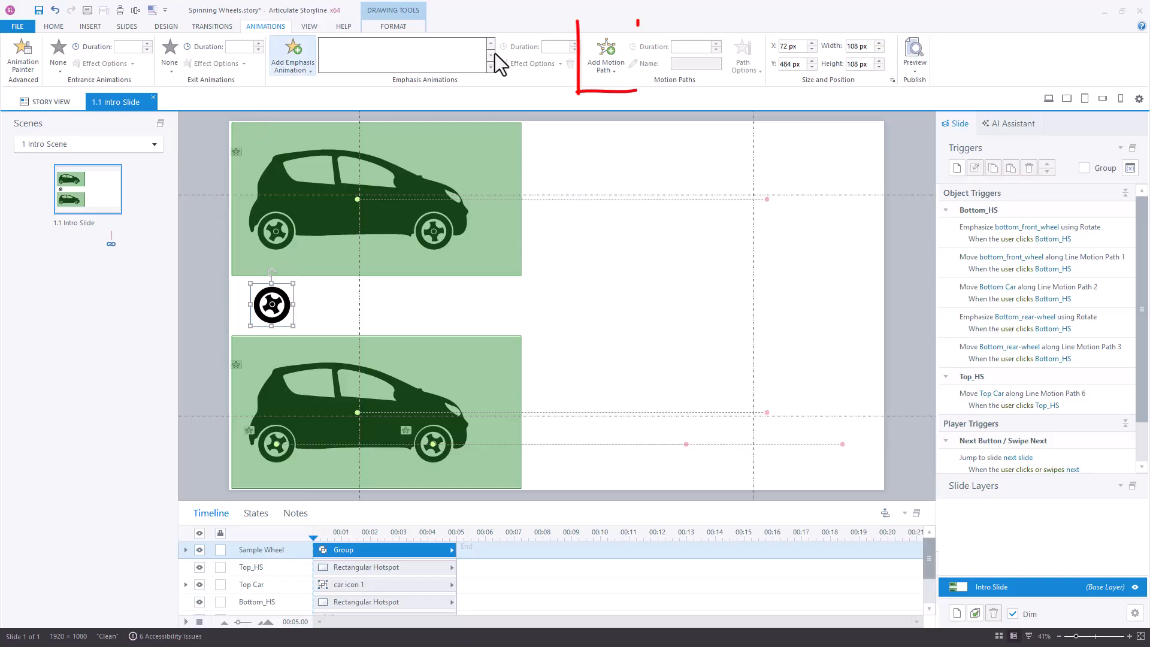
left_click(609, 71)
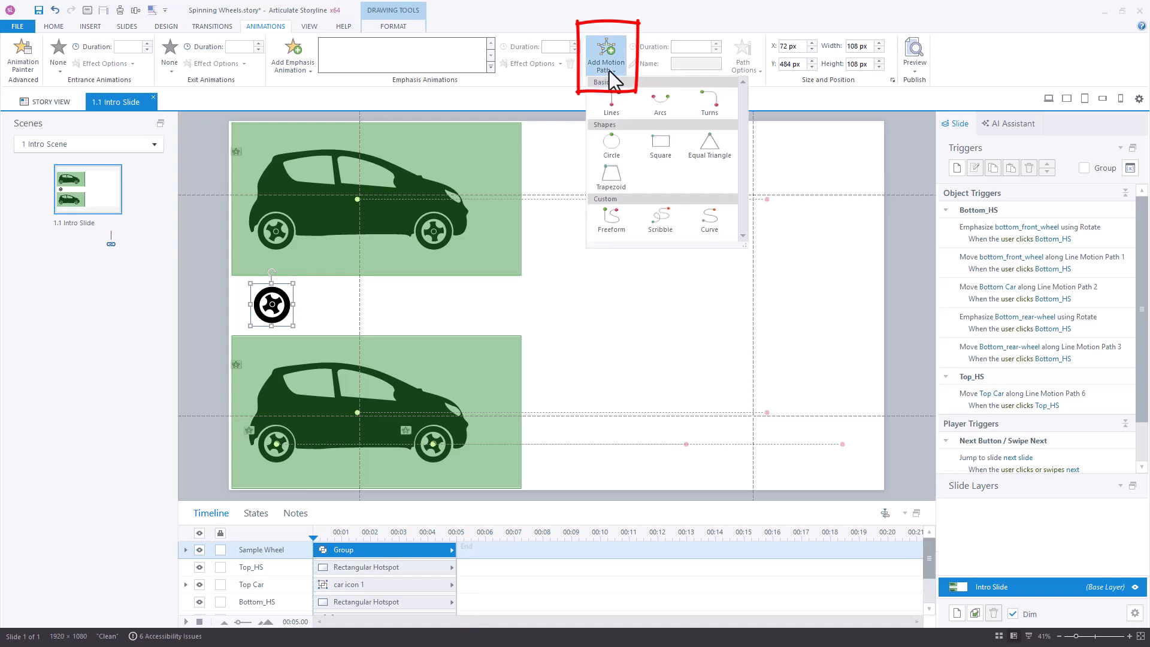
left_click(612, 103)
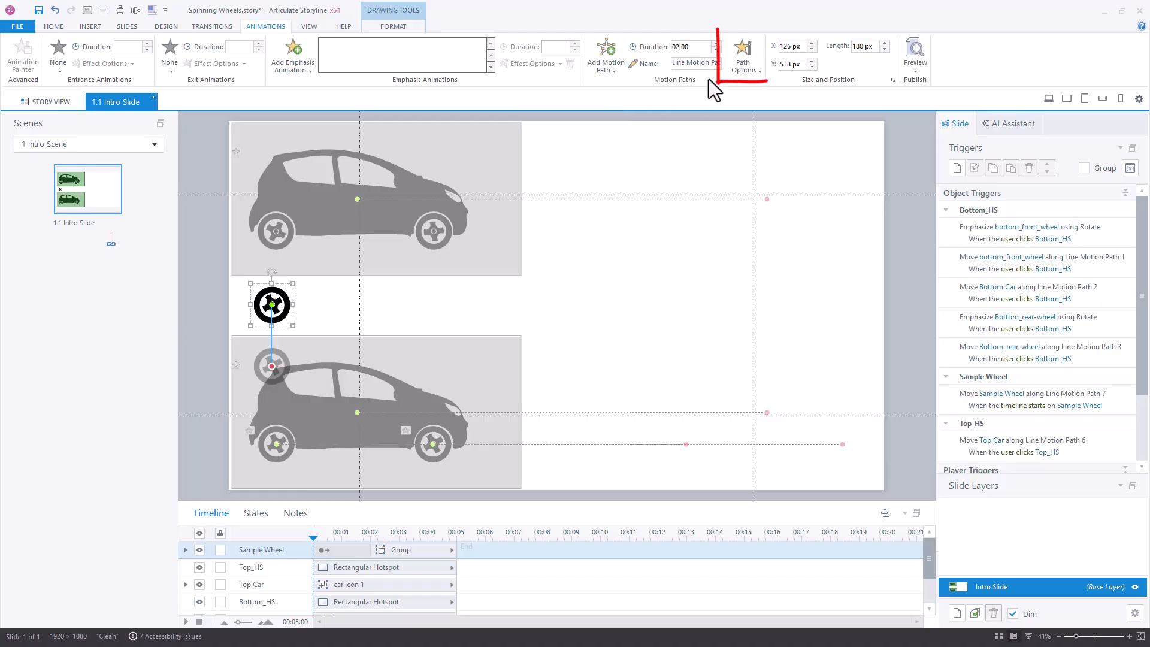
left_click(742, 72)
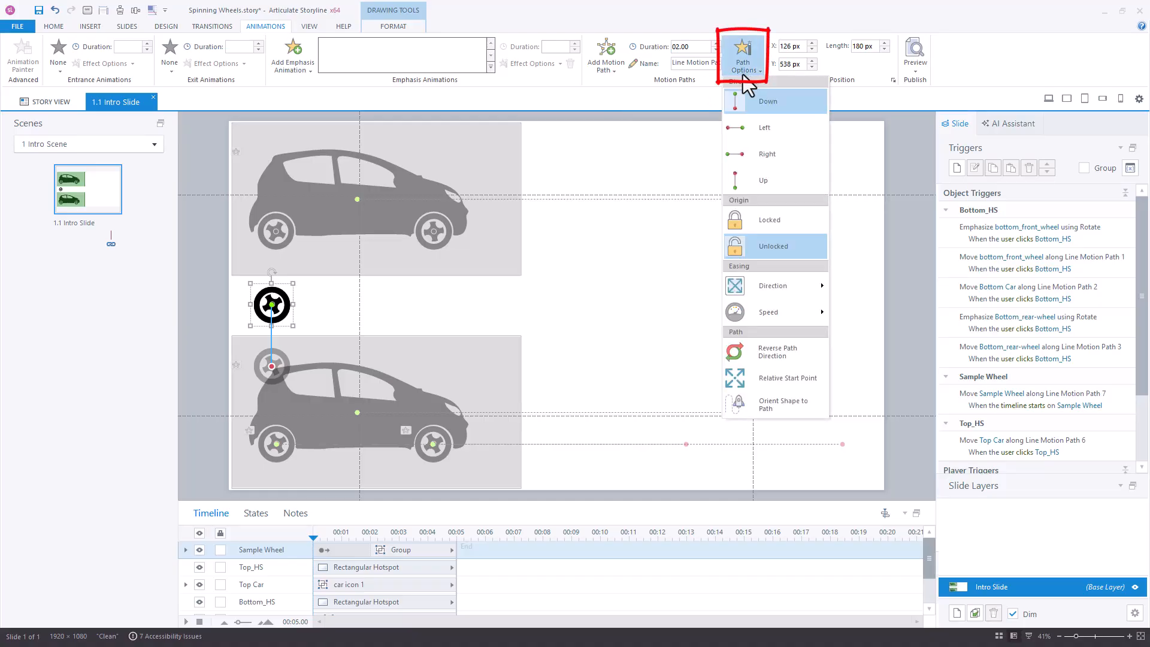
left_click(761, 154)
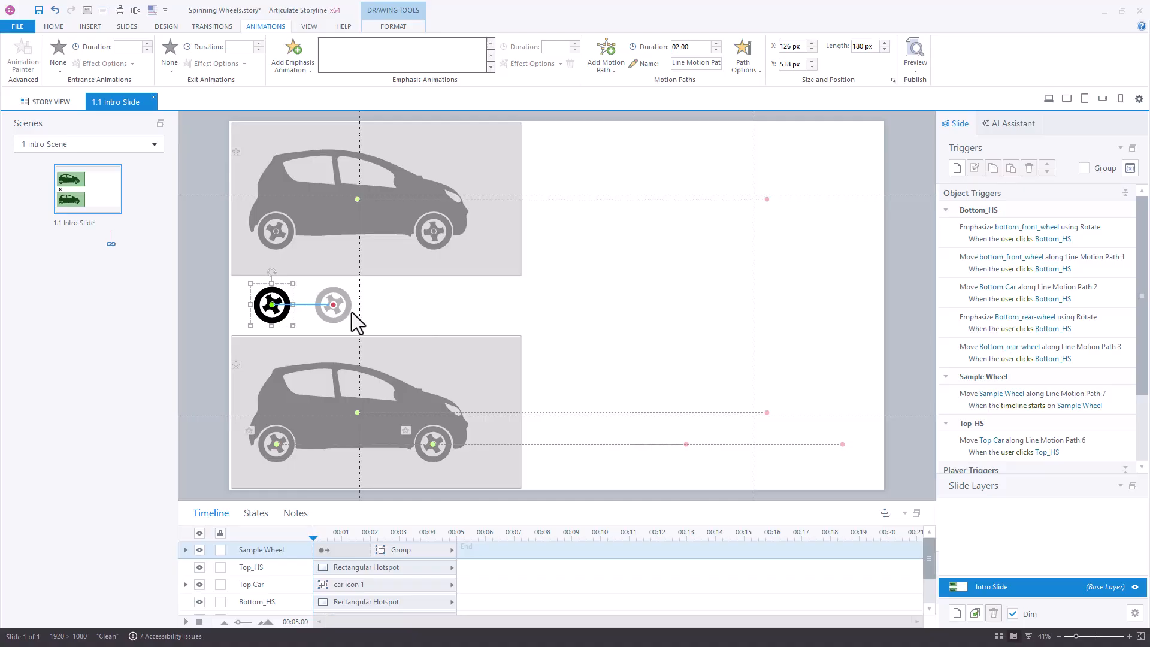
Set the length of the sample wheel's motion path to 1400 px.
left_click(872, 47)
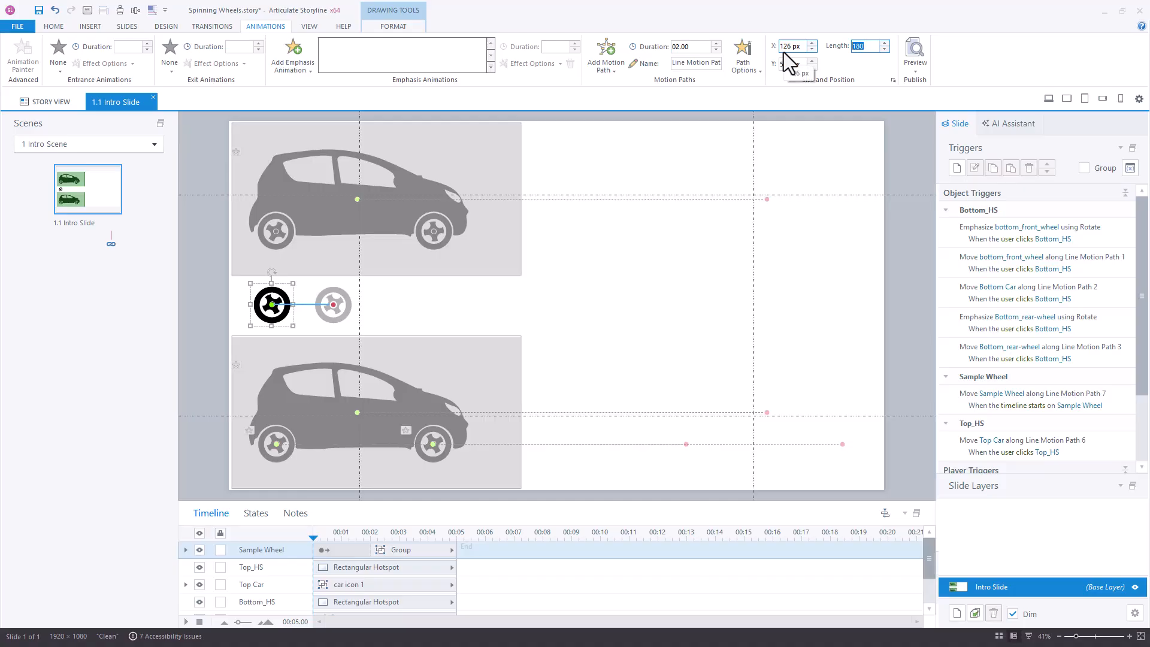
type("14")
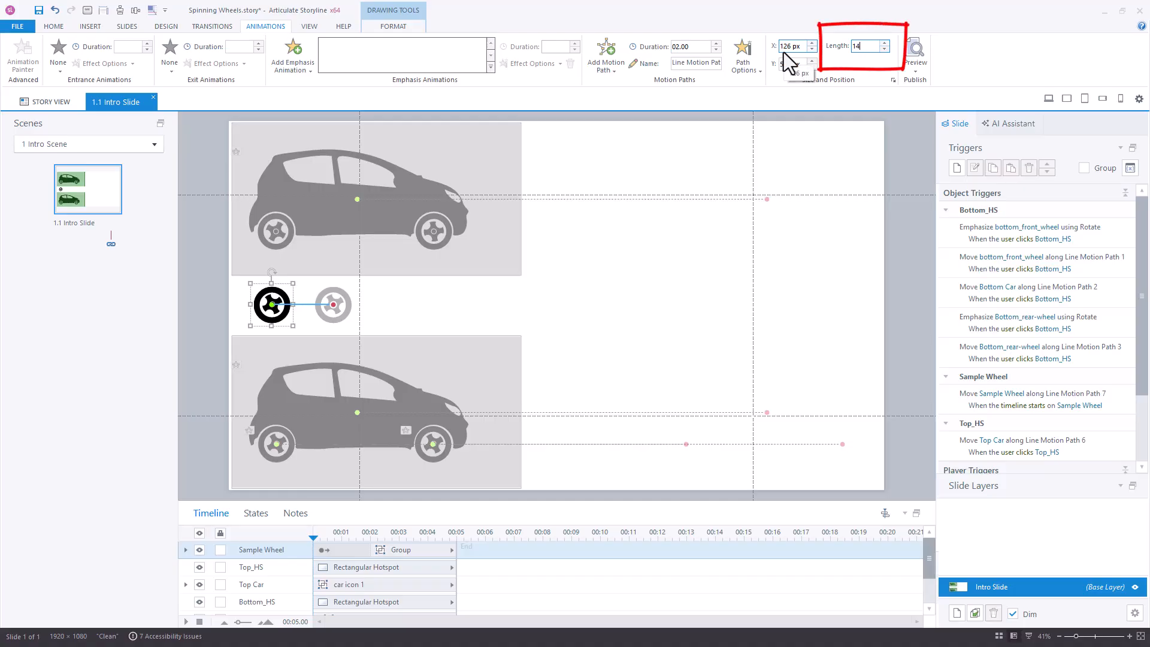
type("00")
key("Return")
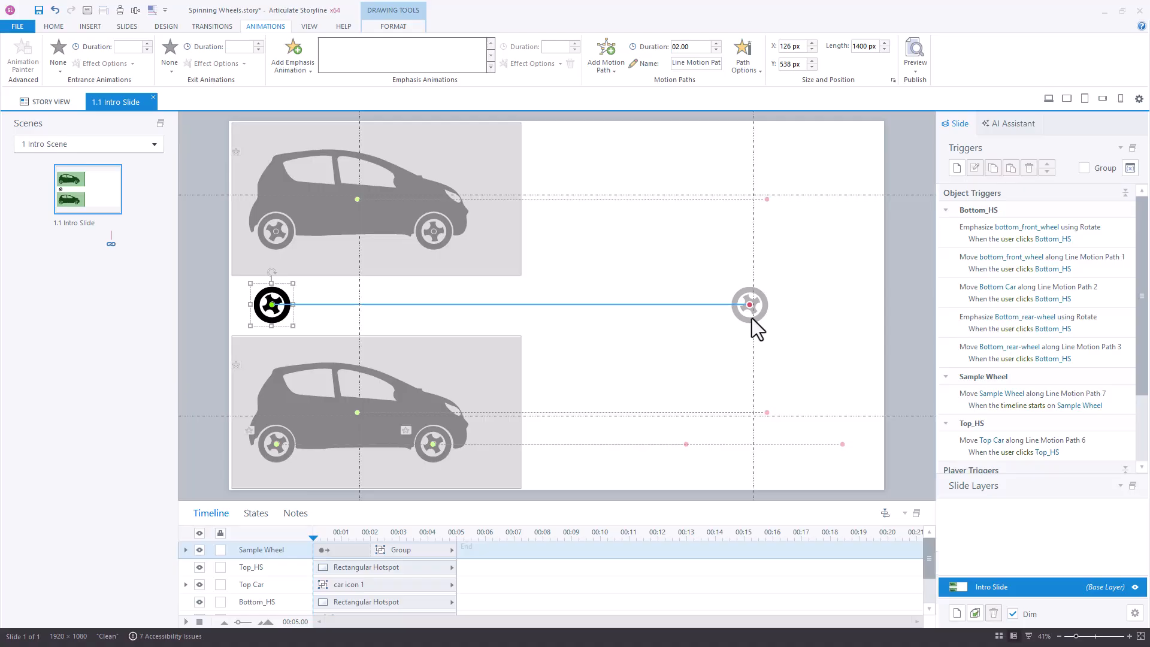
Set the duration of the sample wheel's motion path to 3 seconds.
left_click(716, 44)
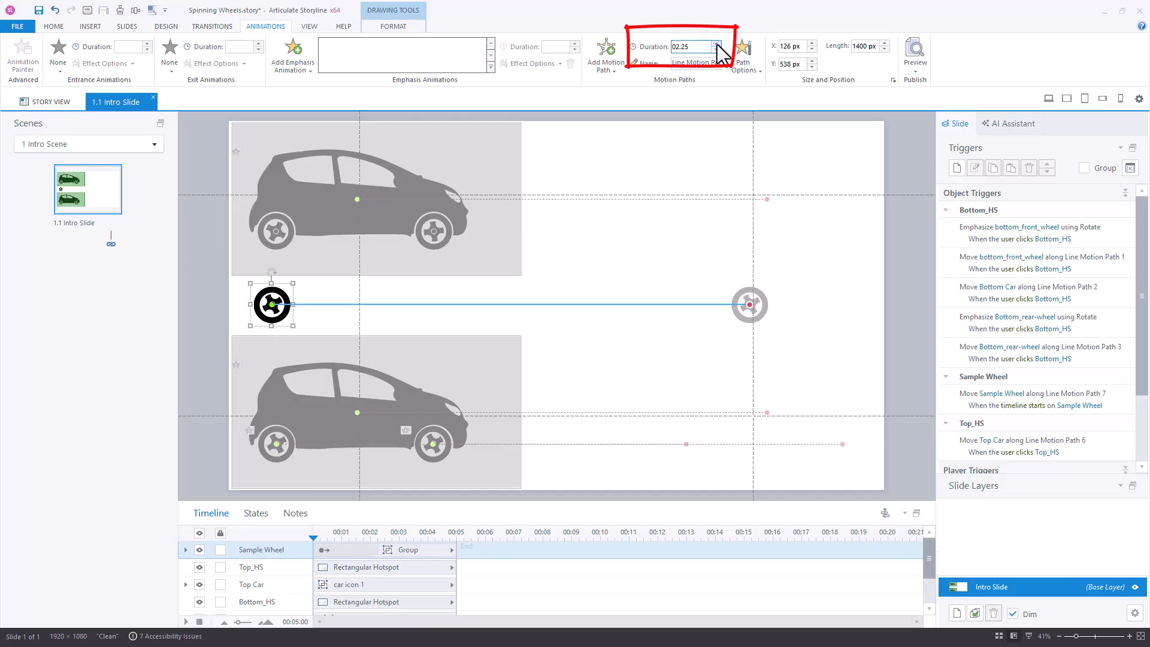
left_click(715, 43)
left_click(716, 44)
left_click(715, 44)
left_click(715, 44)
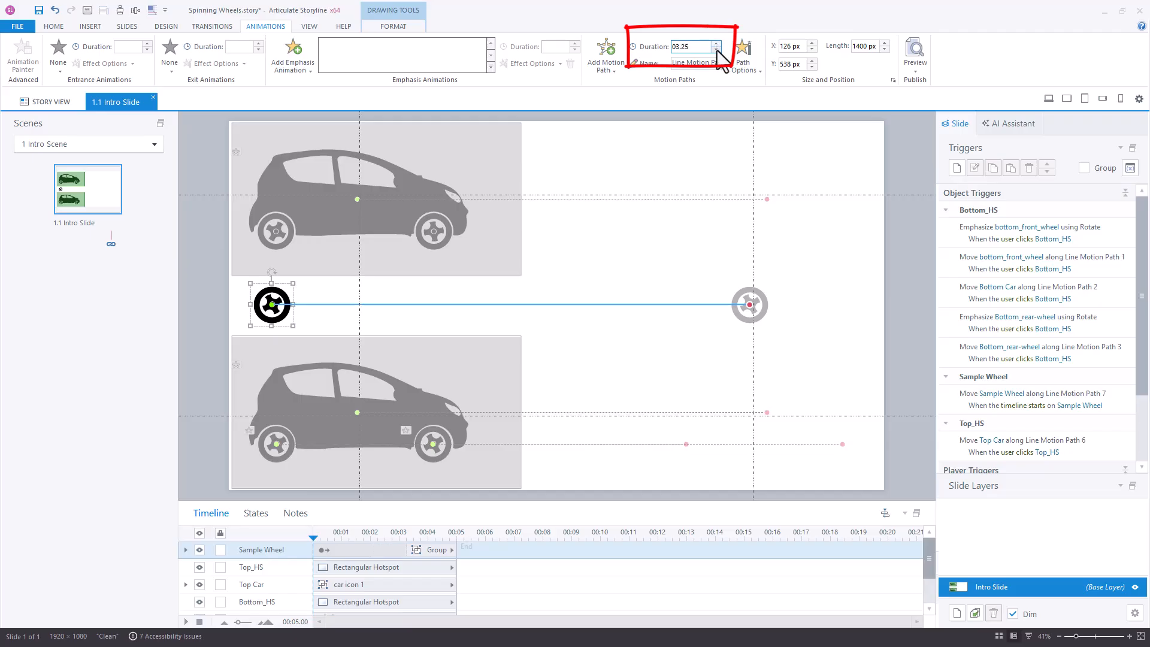
left_click(716, 51)
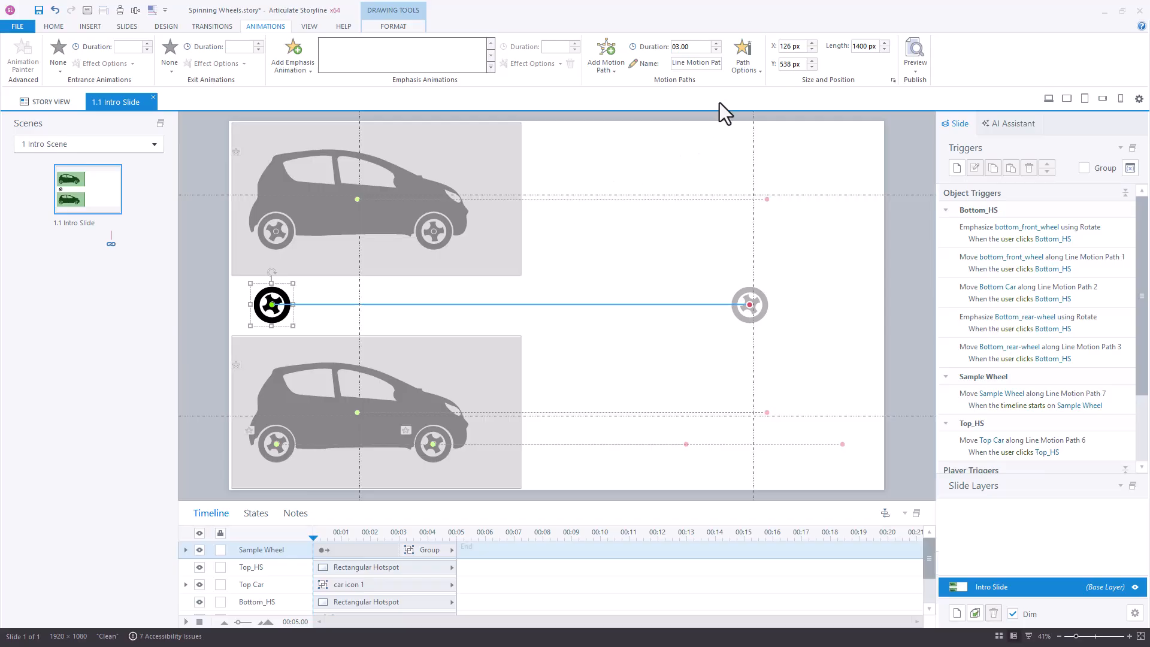
Set the motion path's easing direction to None and check the wheel's movement in the slide preview.
left_click(743, 70)
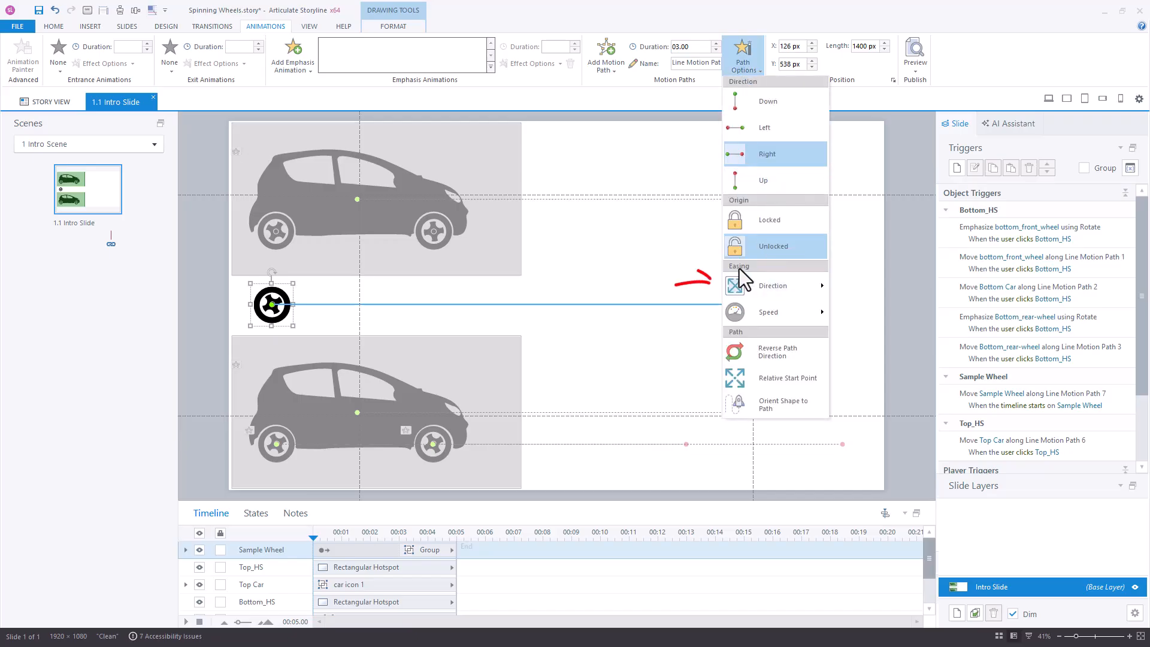
mouse_move(793, 287)
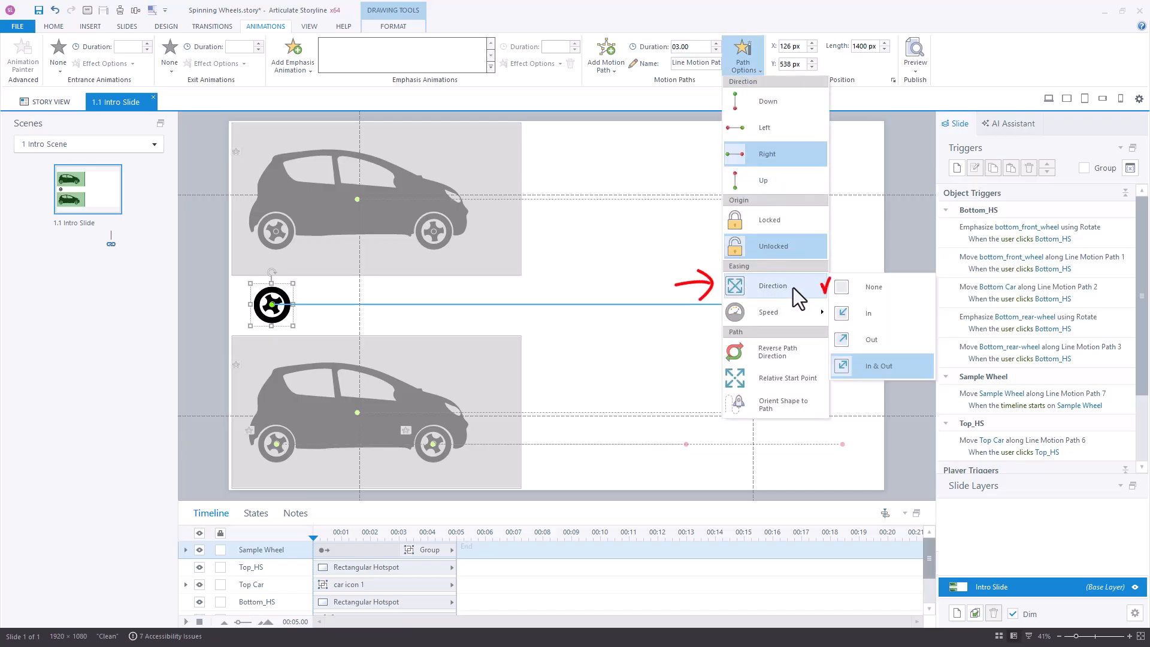
left_click(843, 286)
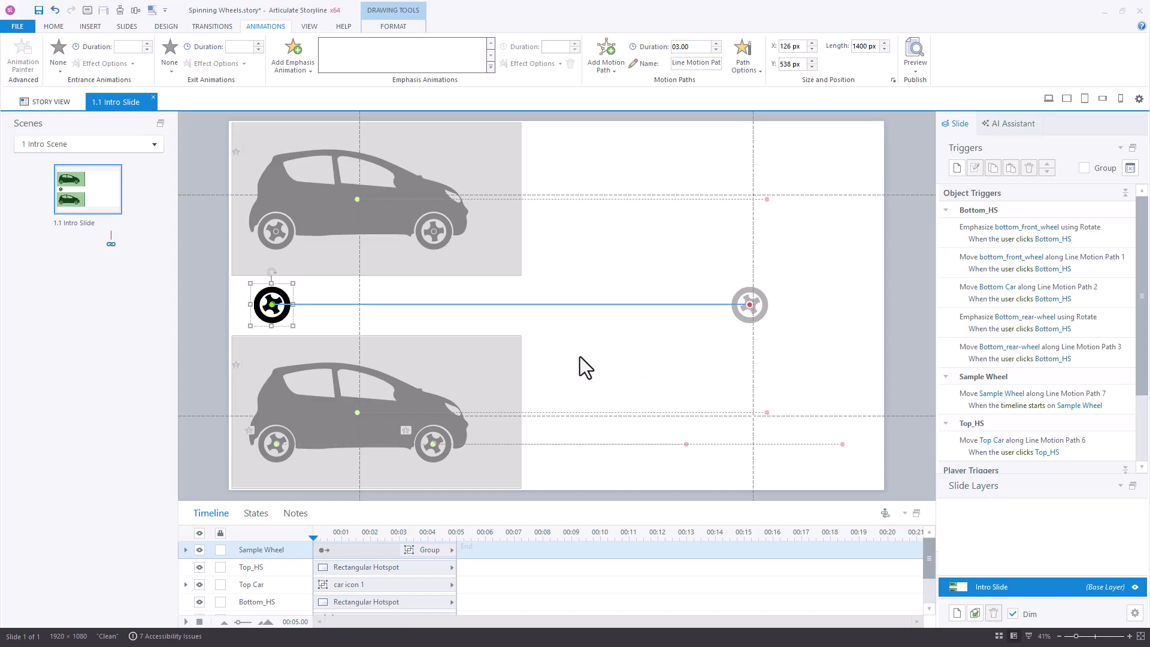
left_click(1048, 98)
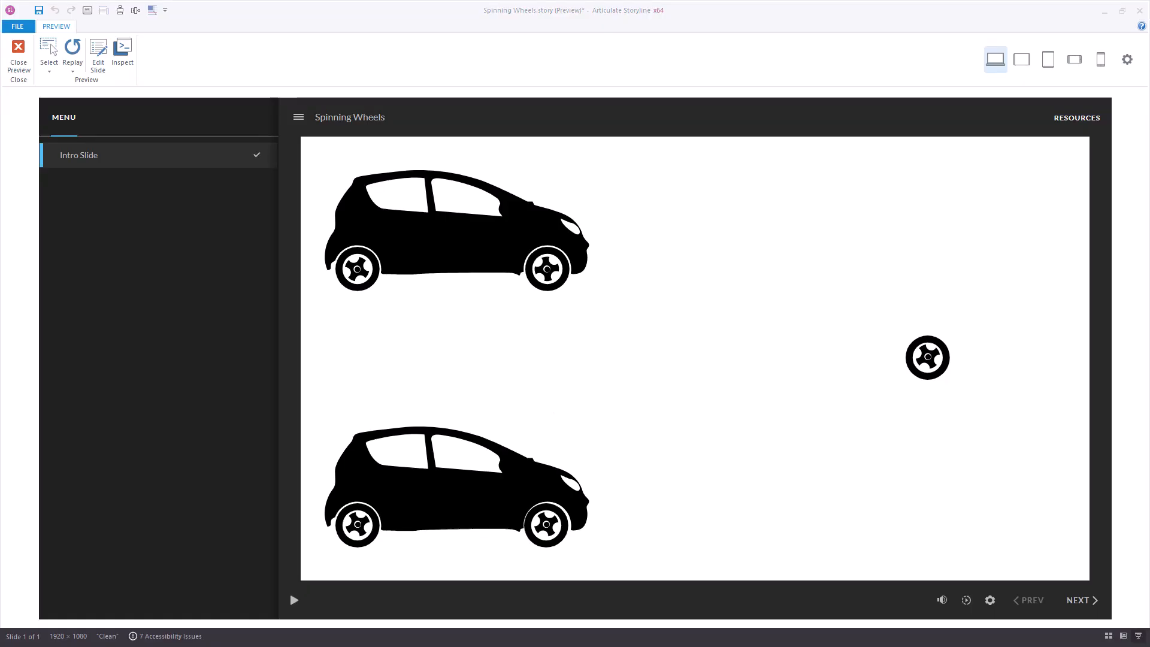
left_click(19, 55)
Add a Rotate emphasis animation to the sample wheel and set its duration to 3 seconds.
left_click(272, 304)
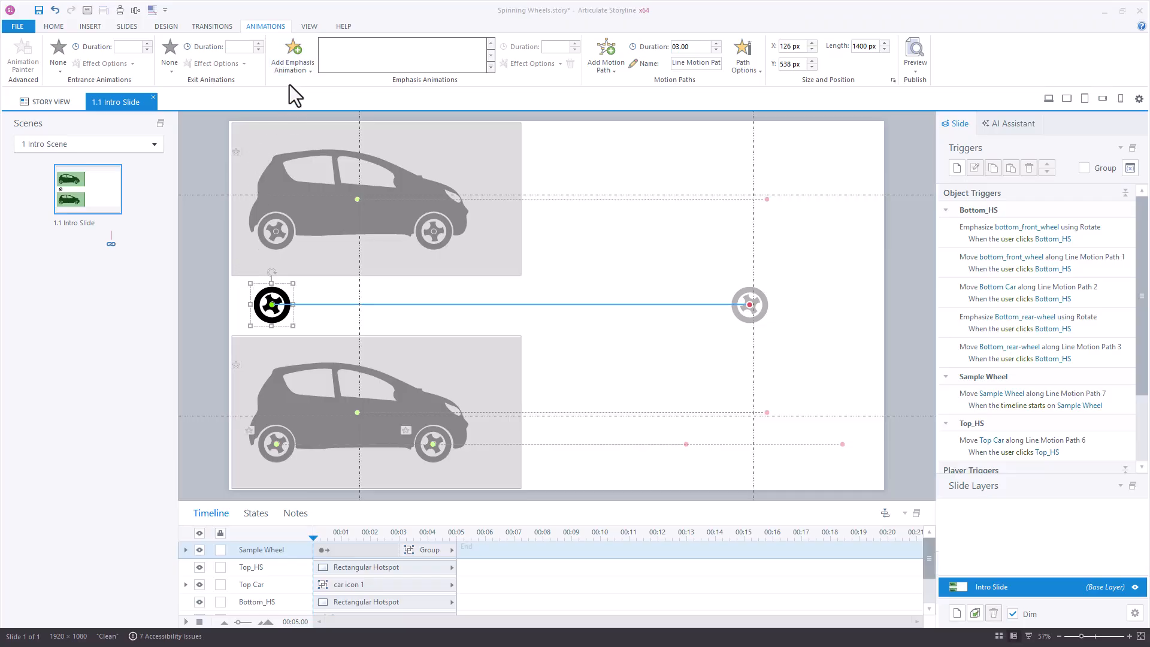
left_click(293, 68)
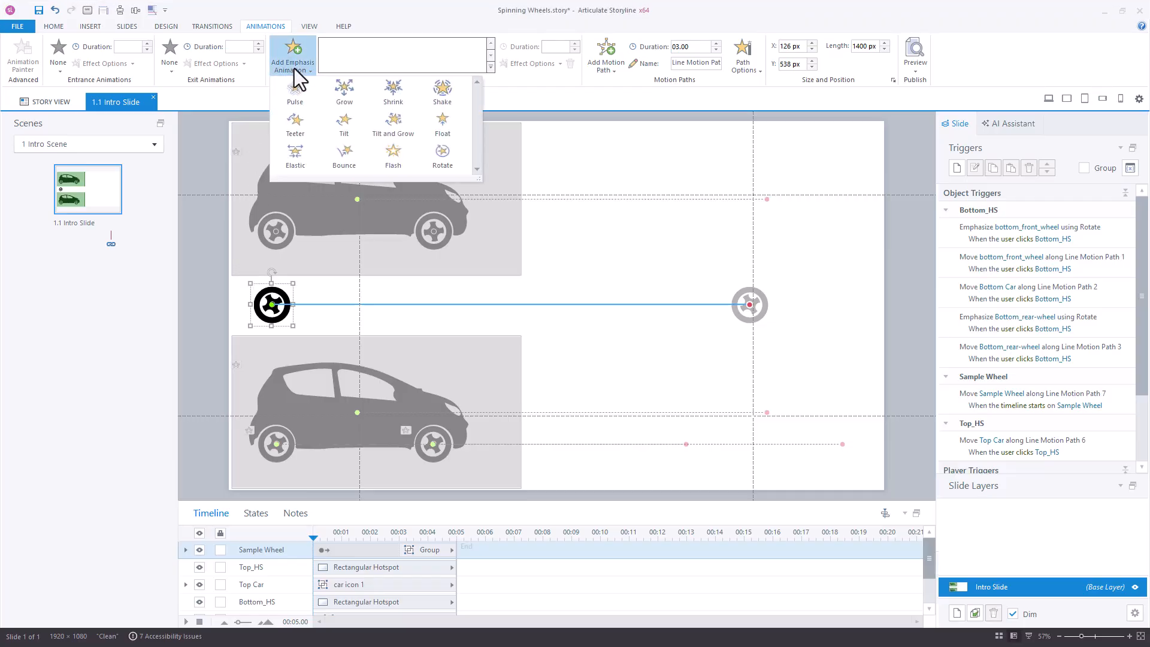
left_click(444, 152)
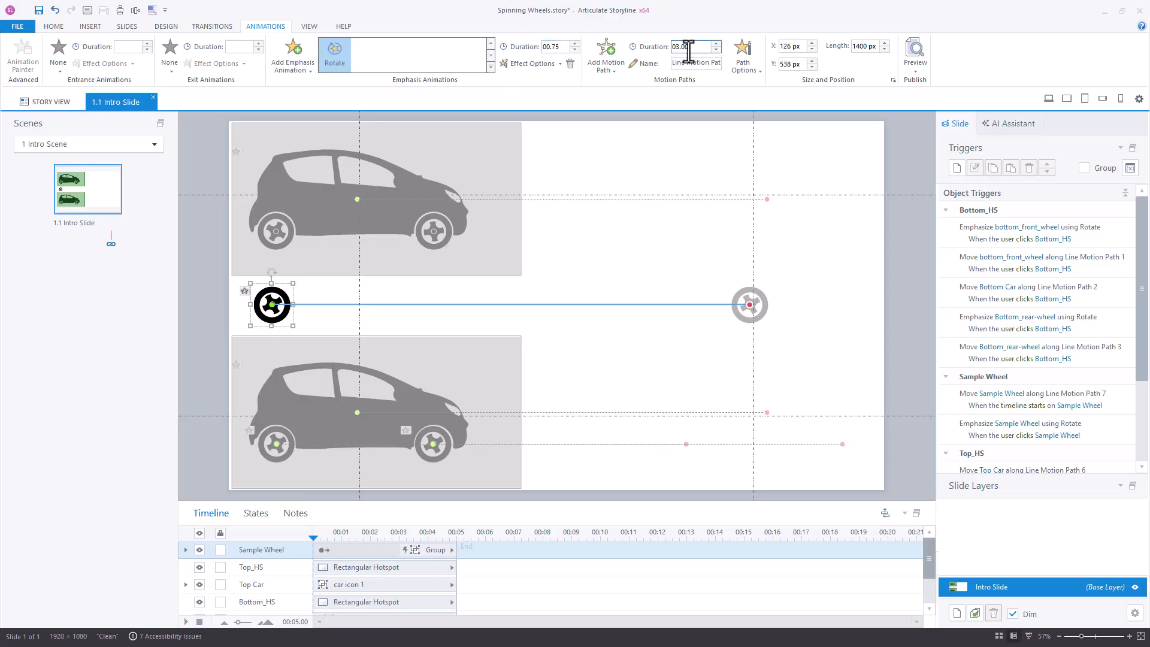
left_click(563, 47)
left_click_drag(565, 47, 532, 48)
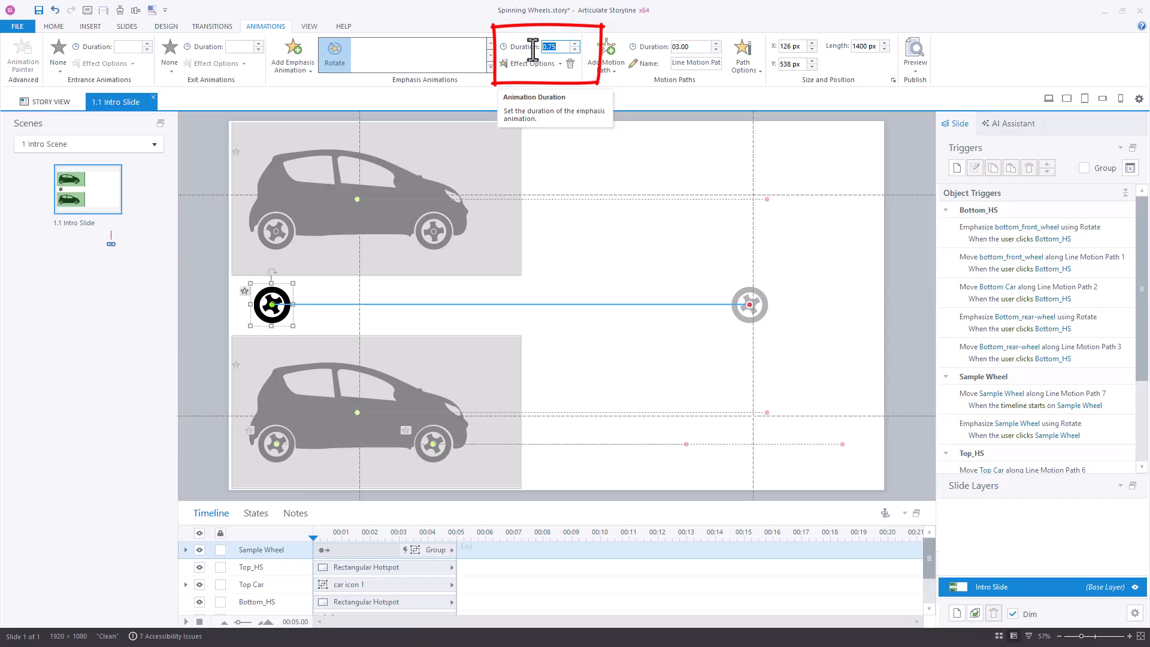
type("3")
key("Tab")
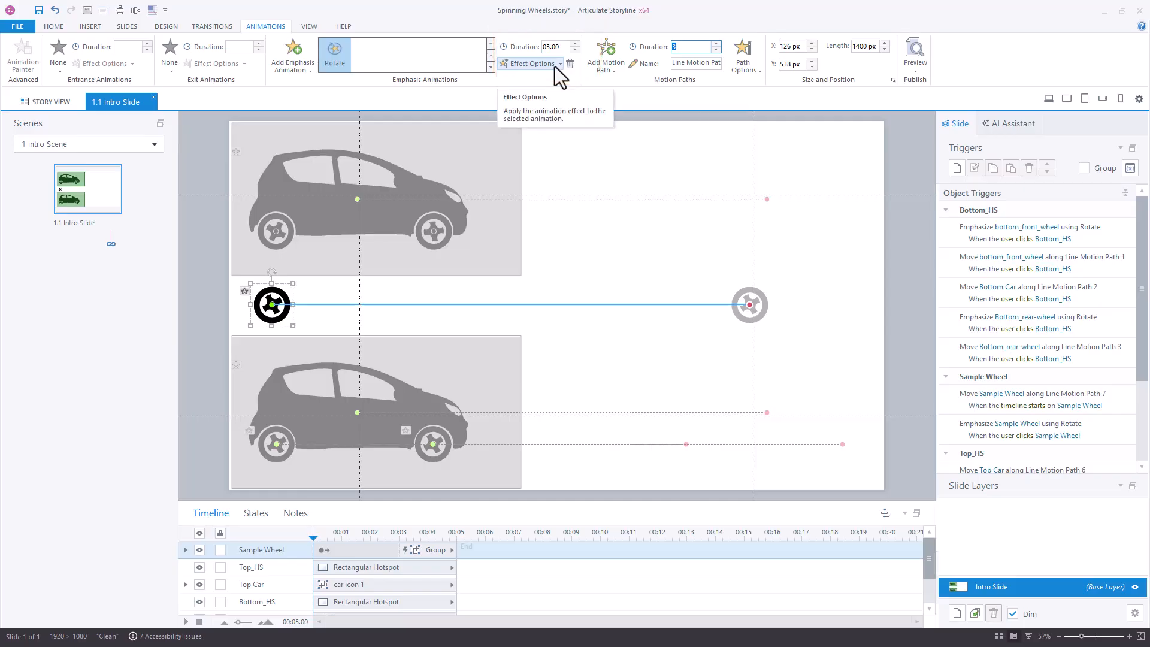
Set the Rotate animation's easing to None and its direction to Right.
left_click(556, 66)
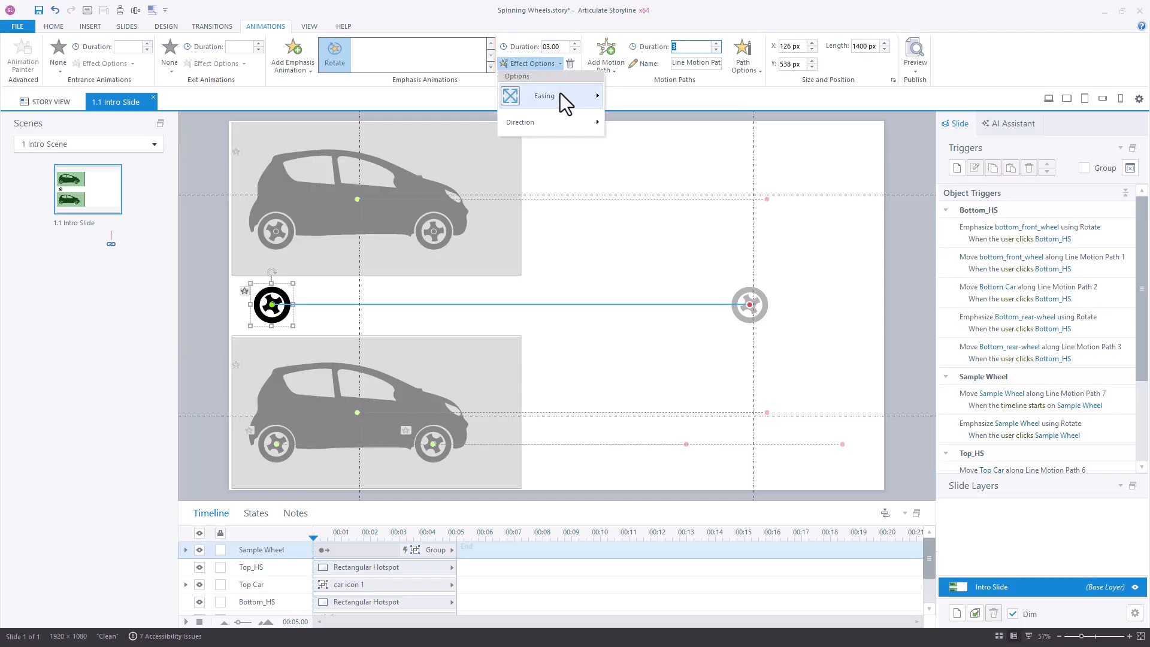
mouse_move(560, 96)
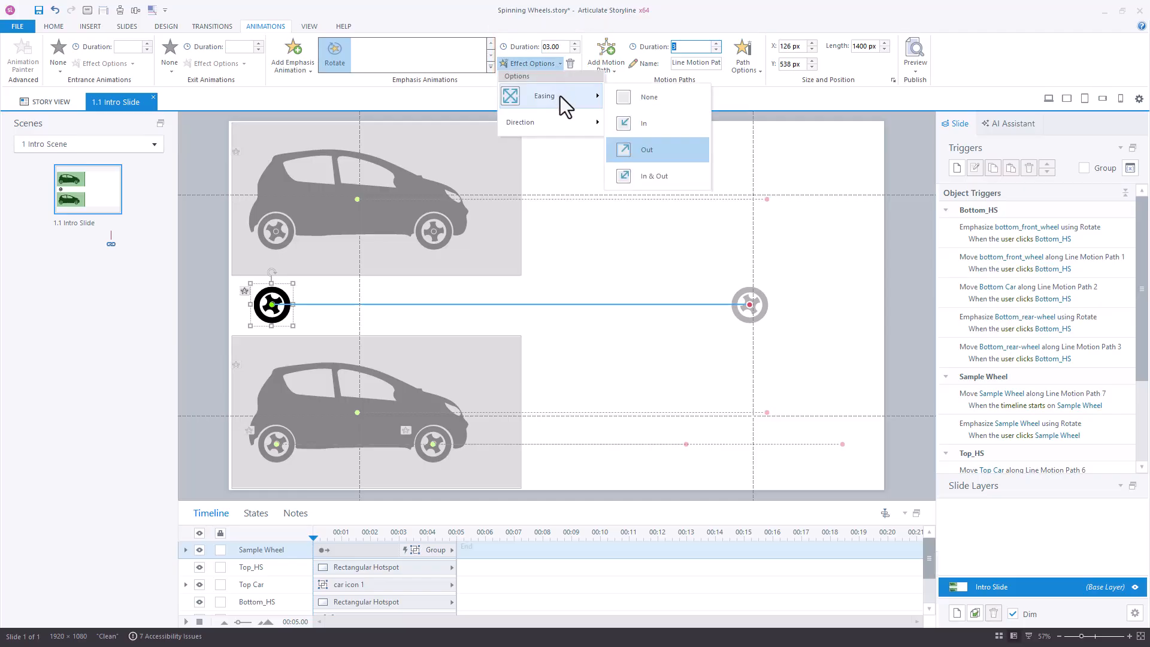
left_click(622, 97)
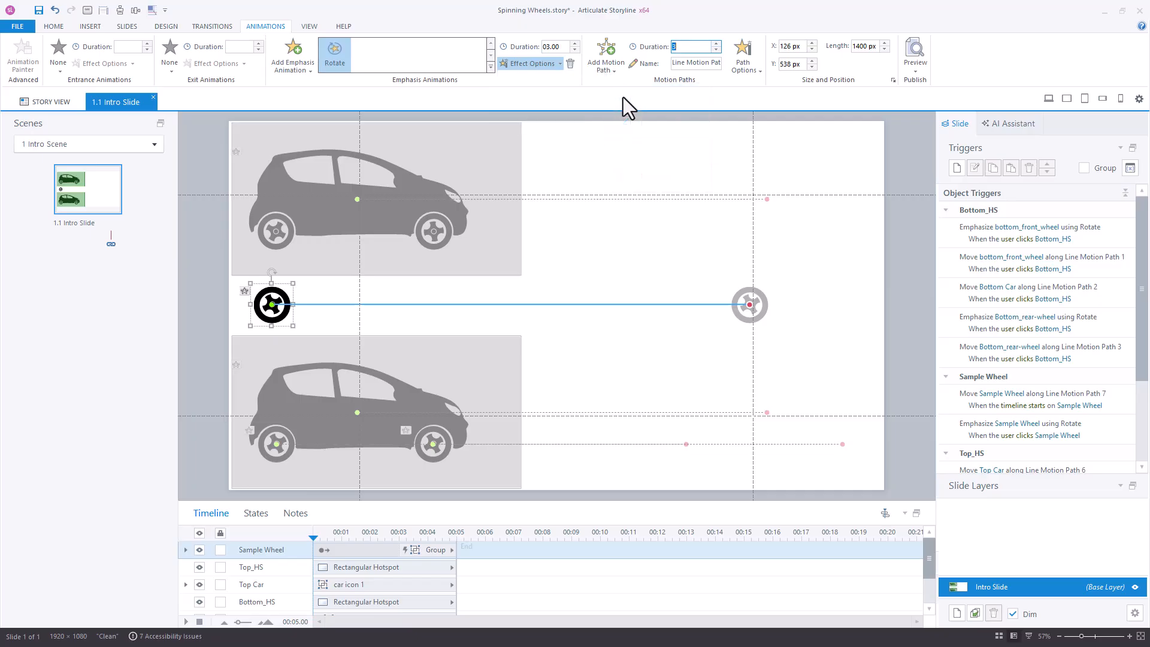
left_click(560, 65)
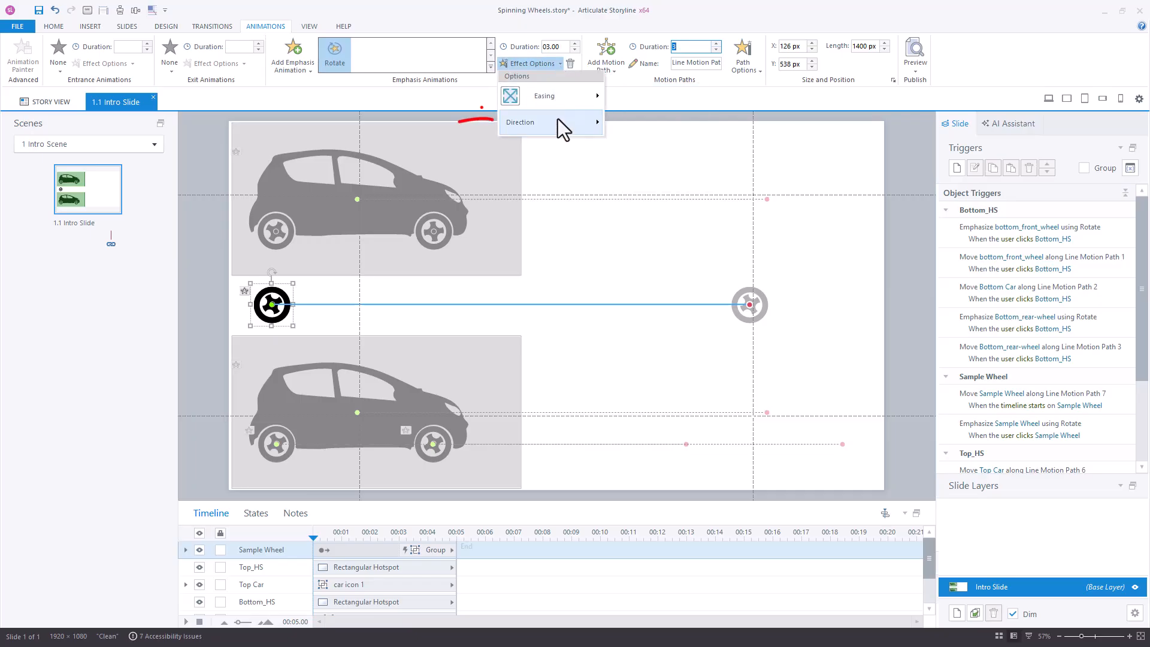
mouse_move(558, 121)
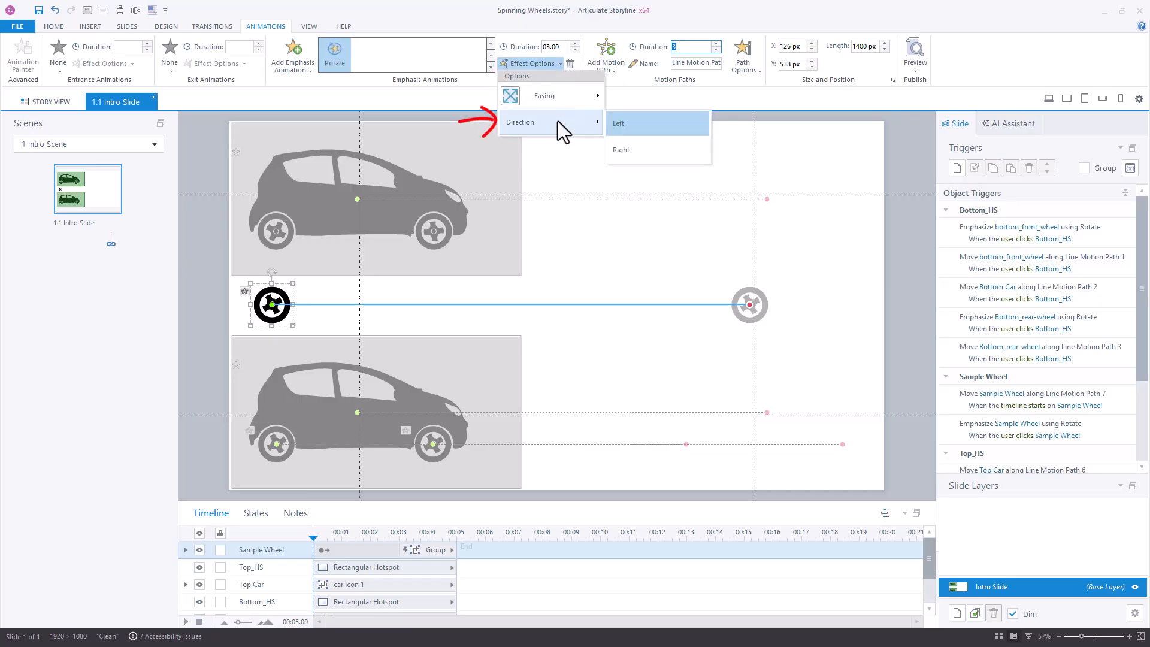
left_click(627, 151)
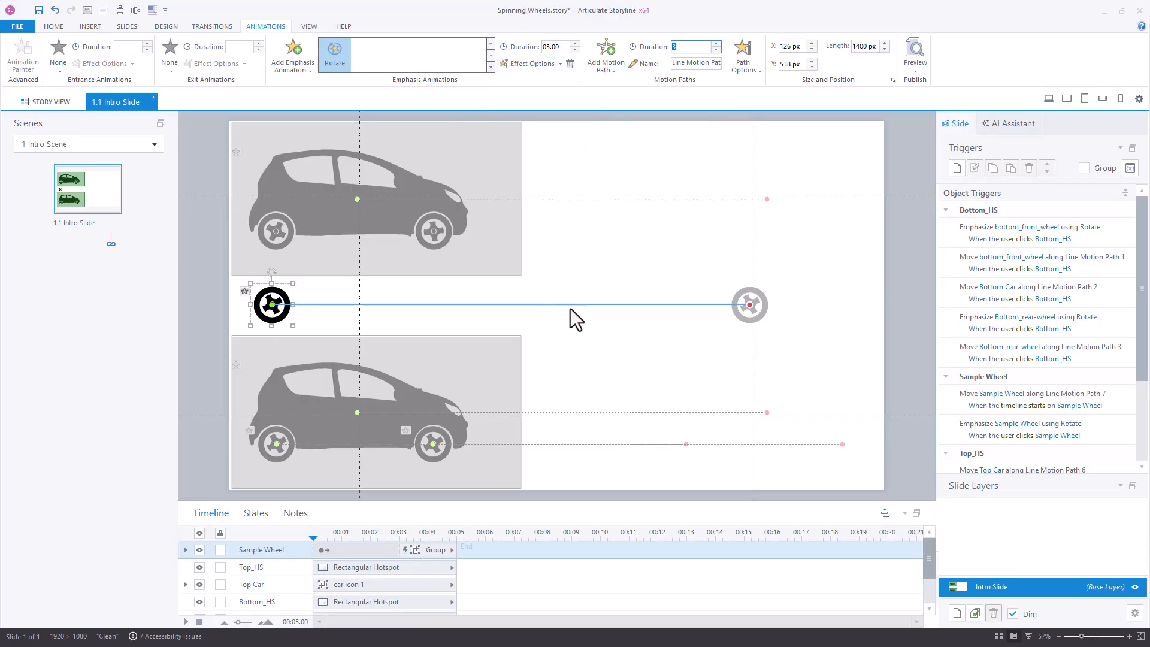
Change the event of the sample wheel's motion path trigger from the timeline start to User clicks.
left_click(1021, 406)
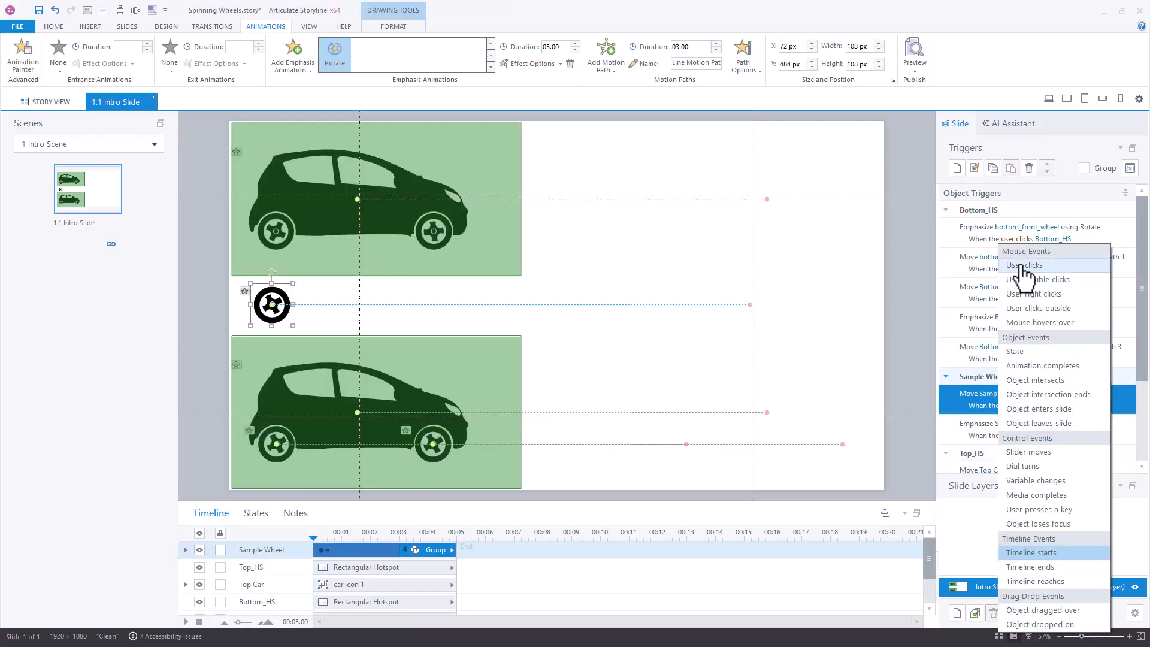
left_click(1023, 265)
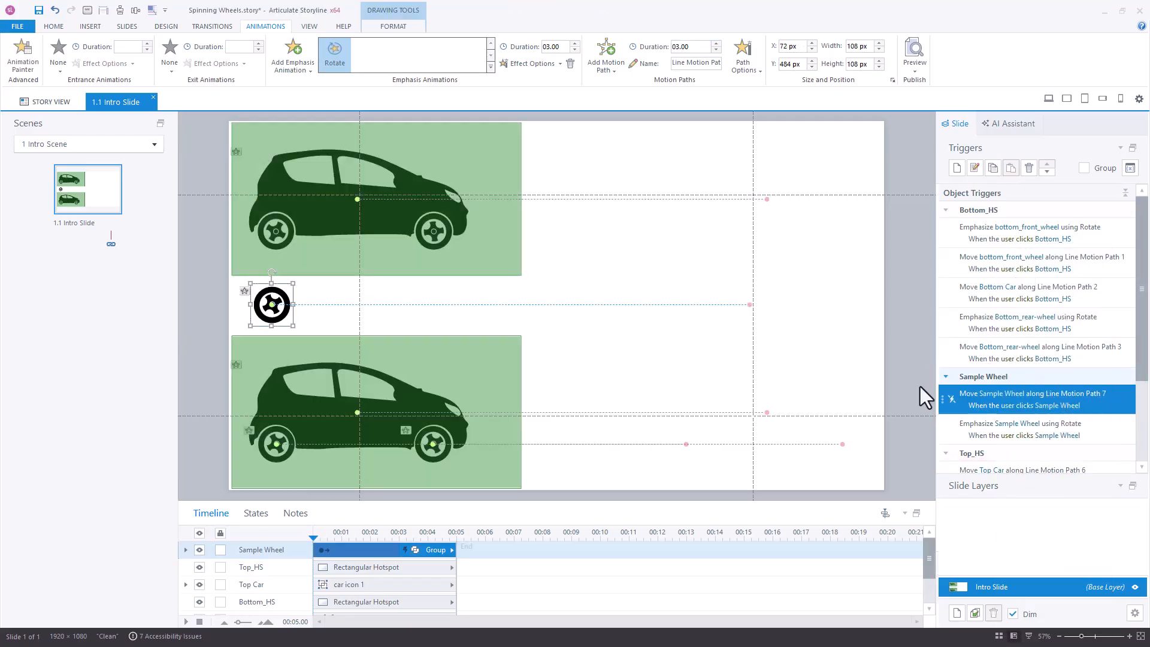
Preview the slide, trigger the sample wheel's animation to check it rolls while moving, and close the preview.
left_click(1048, 98)
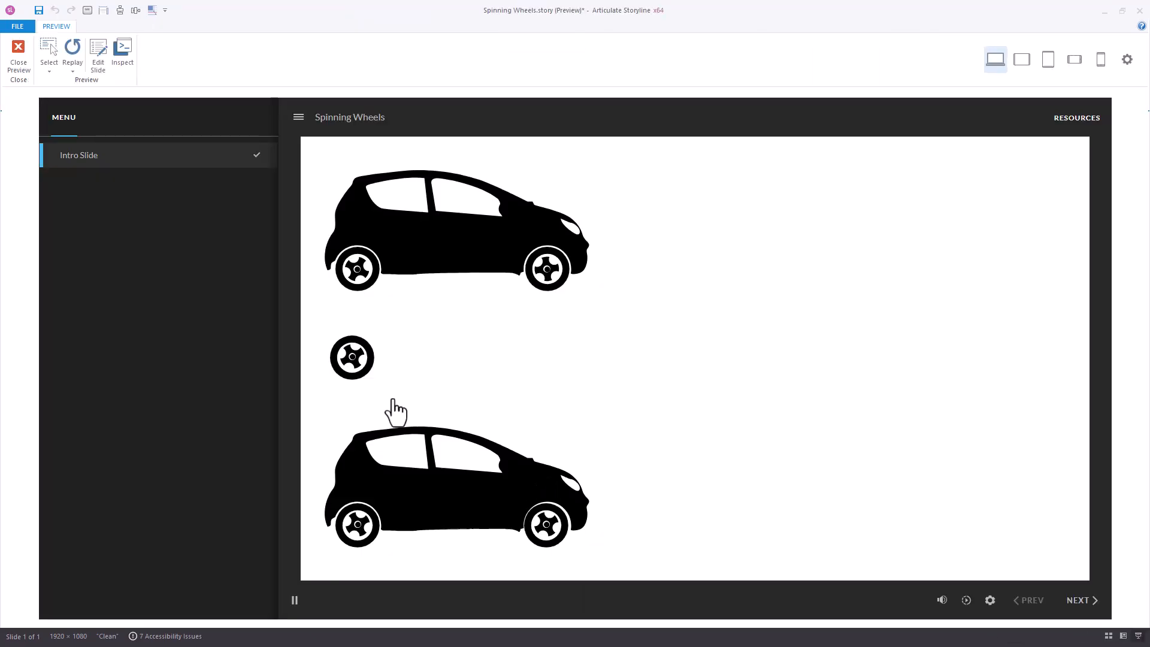
left_click(353, 360)
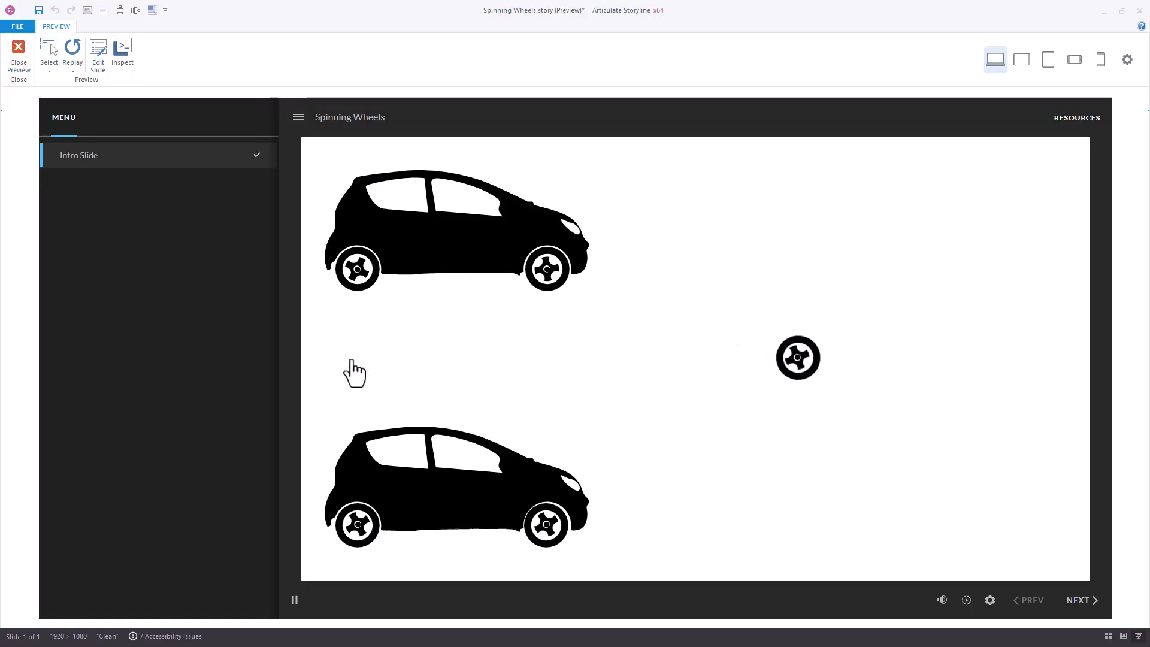
left_click(19, 60)
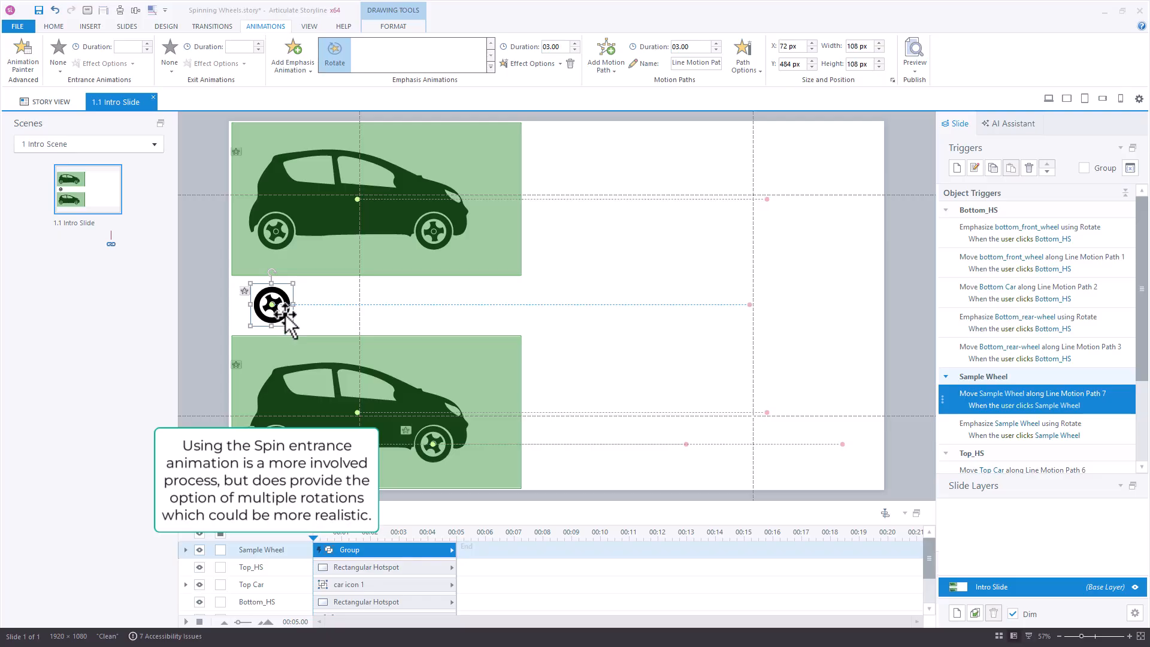
Hide the Bottom_HS hotspot and move the bottom car body up off its wheels to about X 128 px, Y 580 px.
left_click(307, 392)
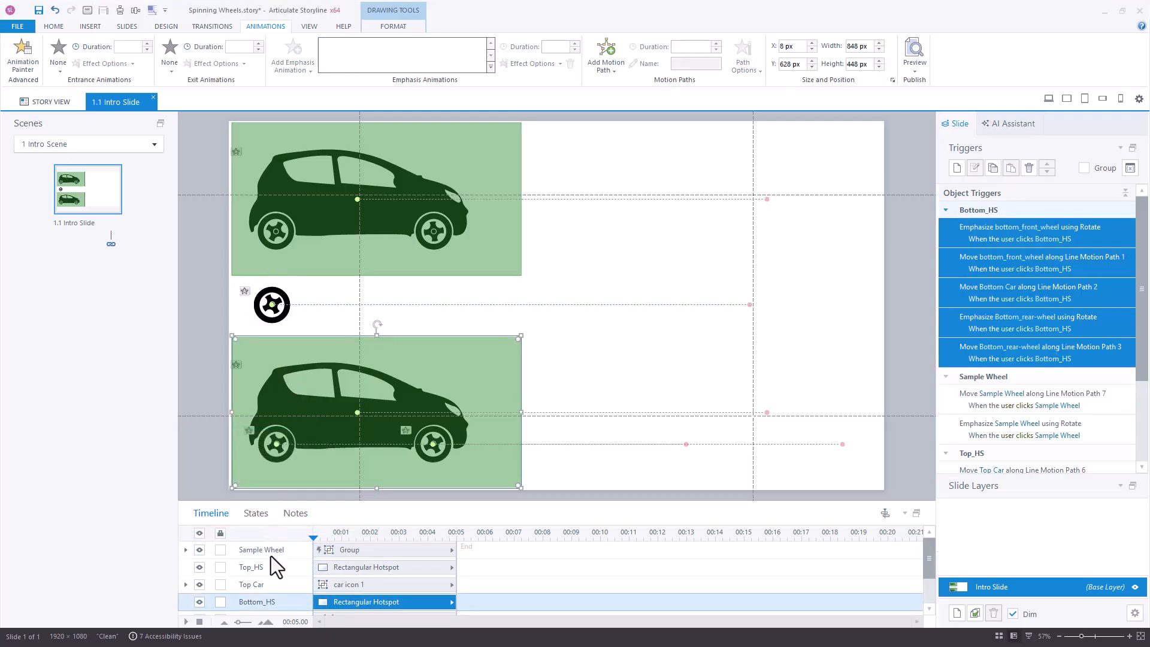
left_click(200, 601)
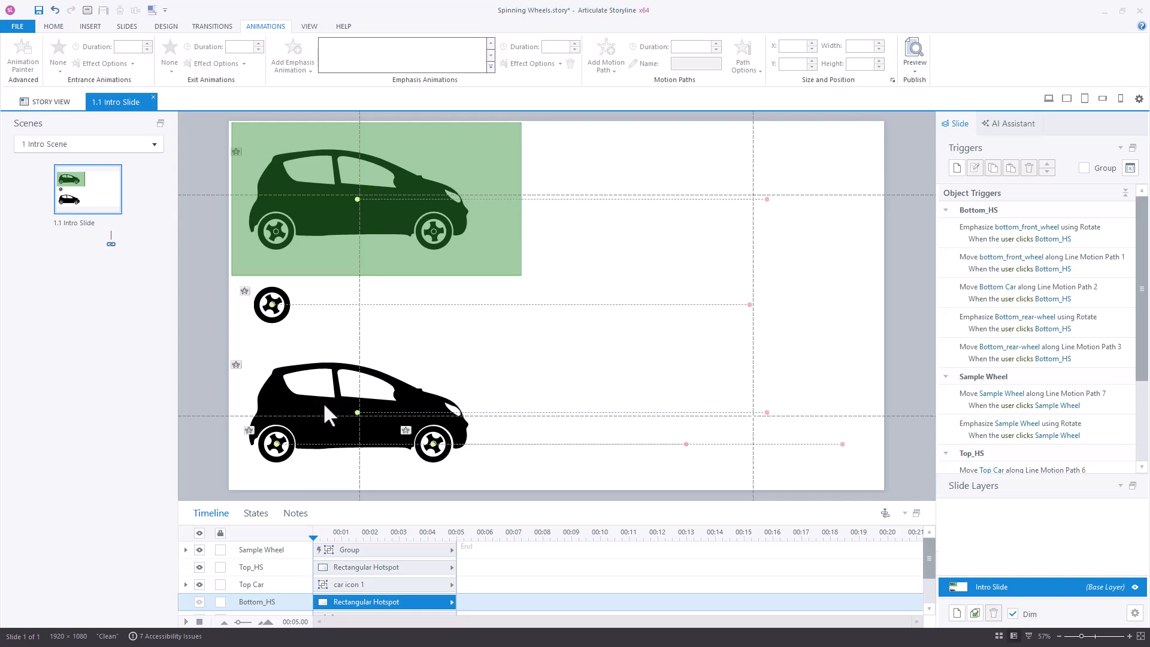
left_click_drag(326, 398, 355, 359)
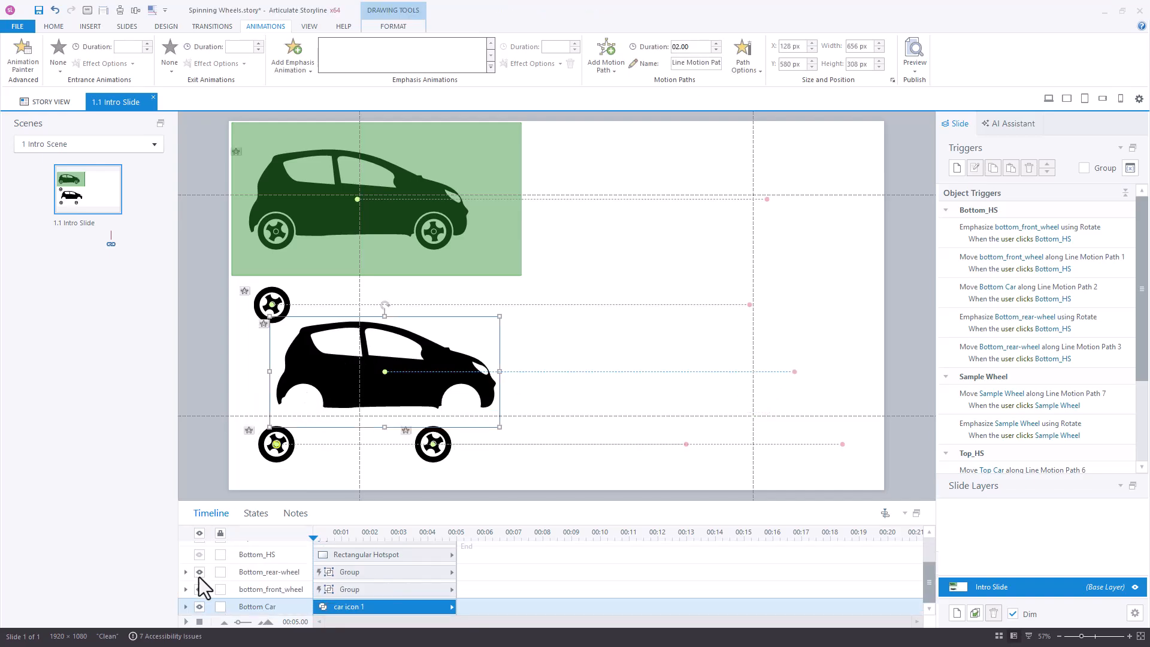
Enlarge the timeline, expand the Bottom Car group and briefly show its hidden Freeform 1 wheel shape before hiding it again.
left_click_drag(236, 504, 233, 398)
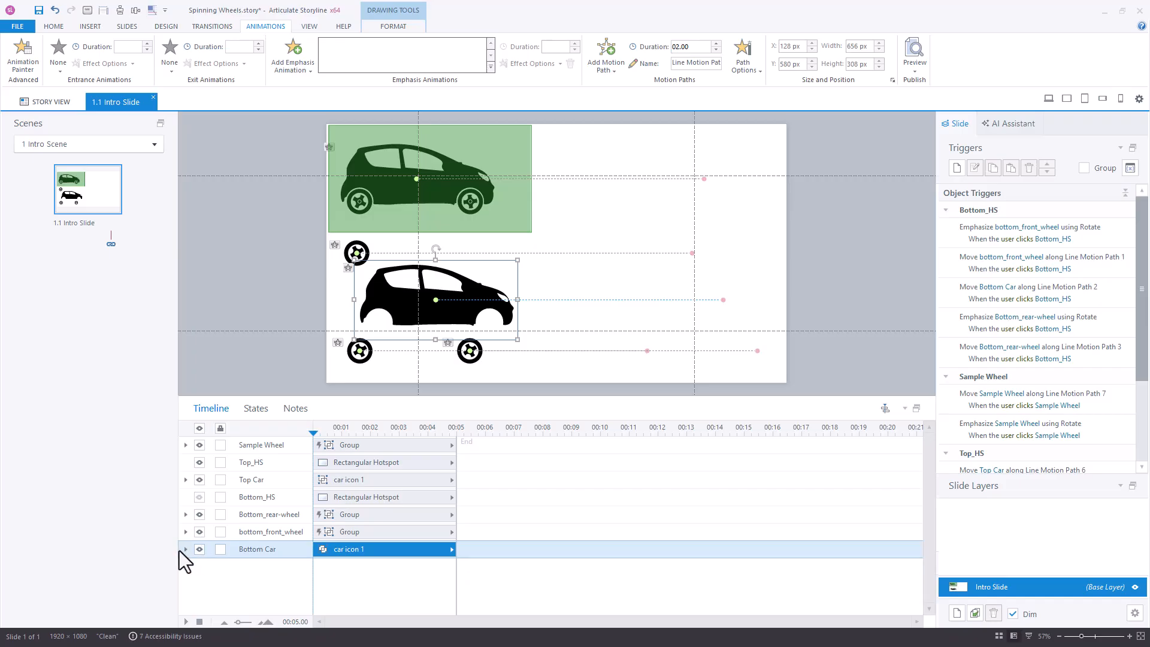
left_click(184, 549)
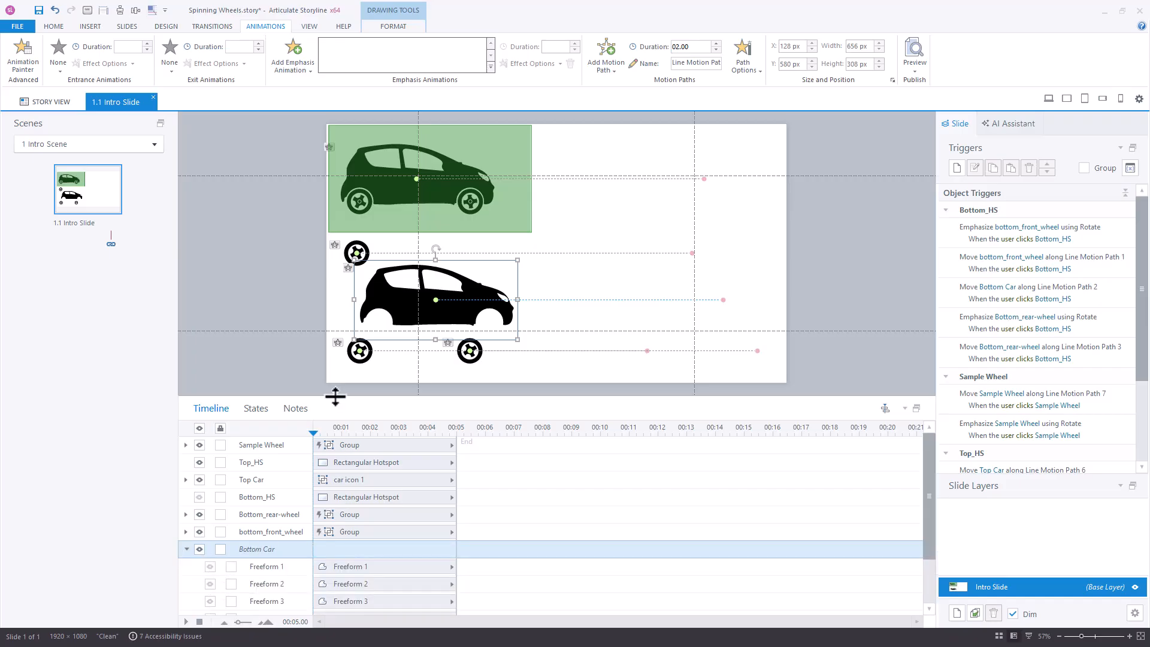
left_click(209, 567)
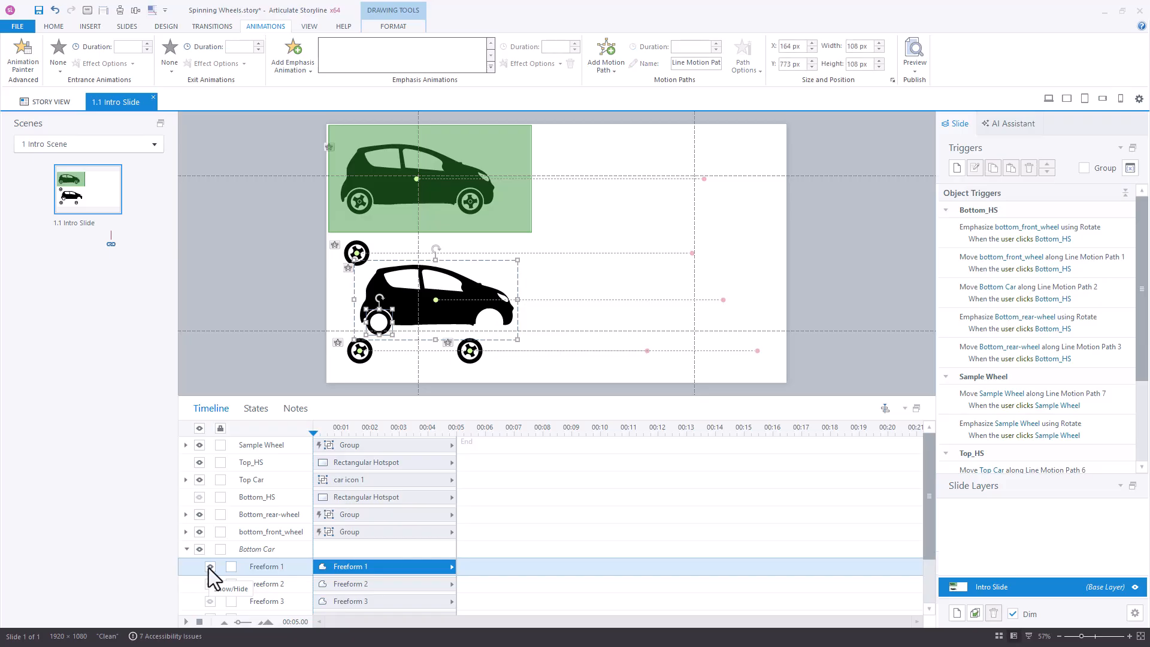
left_click(208, 568)
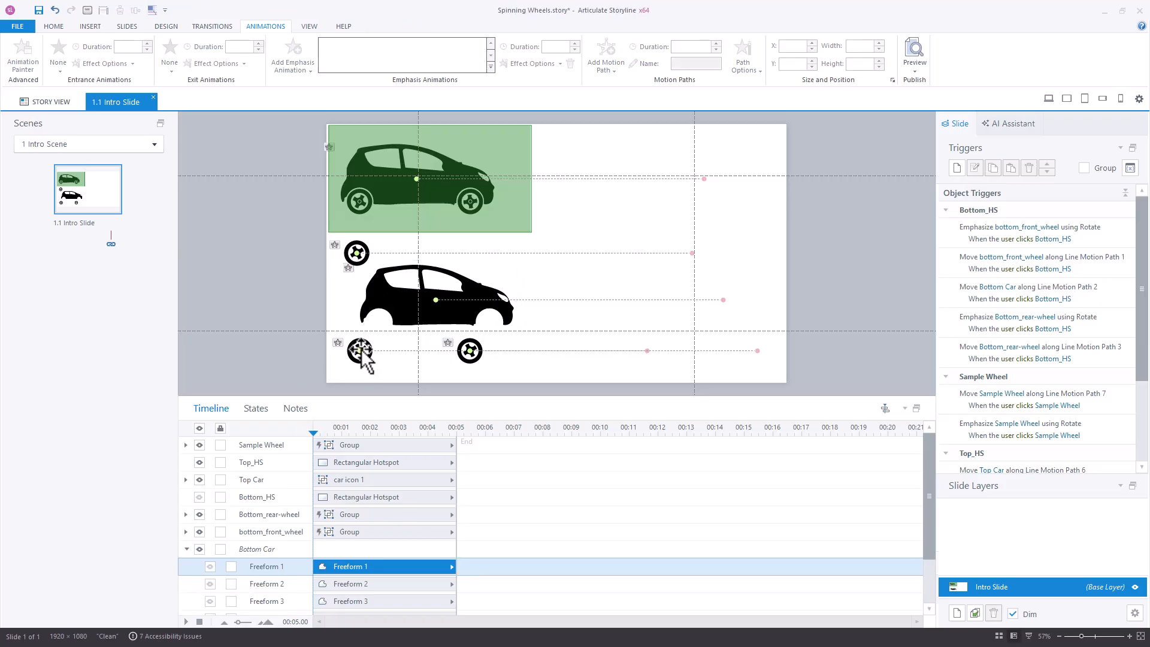